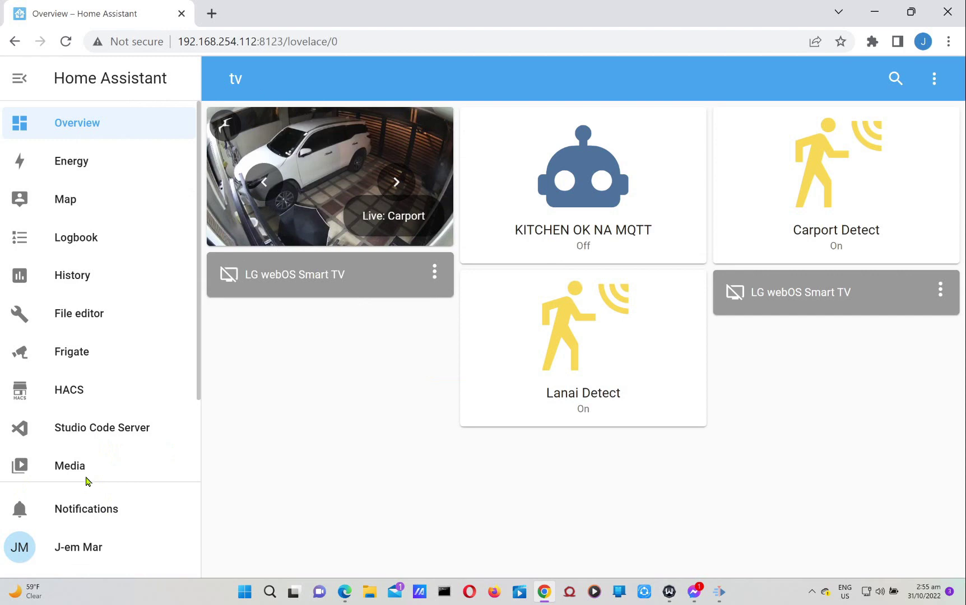
Step: Review the network settings and options of the Sonoff Zigbee 3.0 USB Dongle Plus integration under Devices & Services
scroll(90, 474, down, 2)
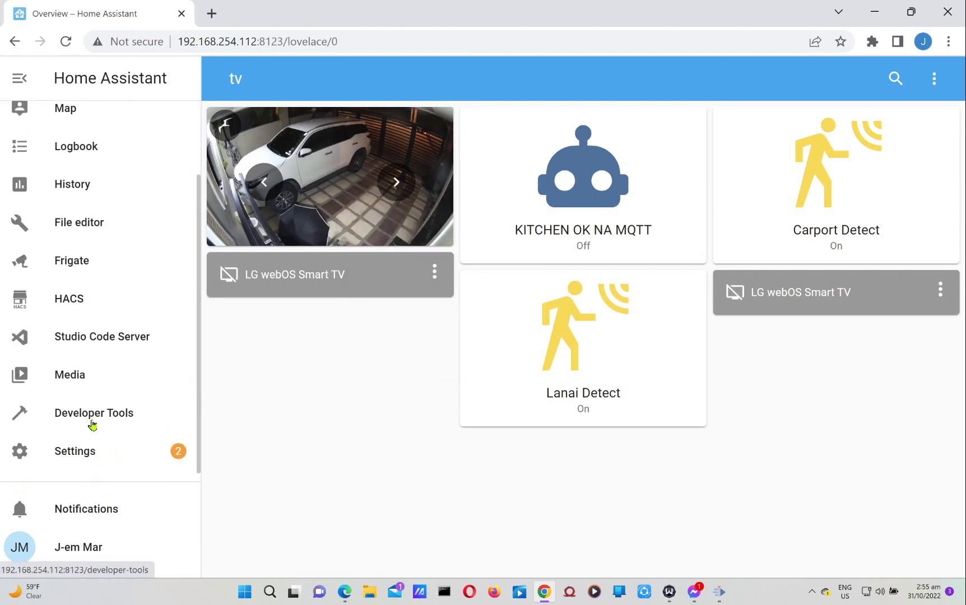
click(77, 452)
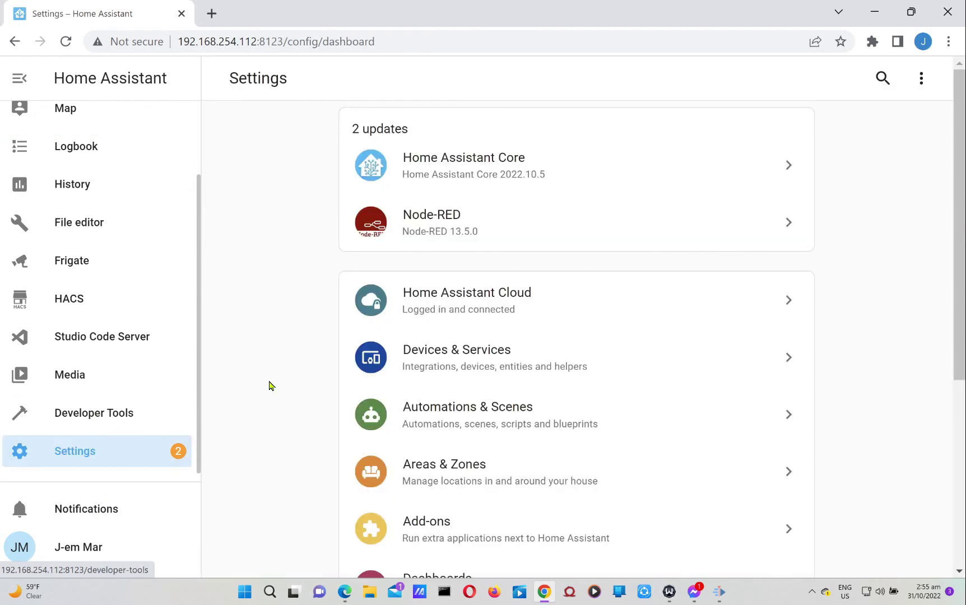
scroll(455, 373, down, 3)
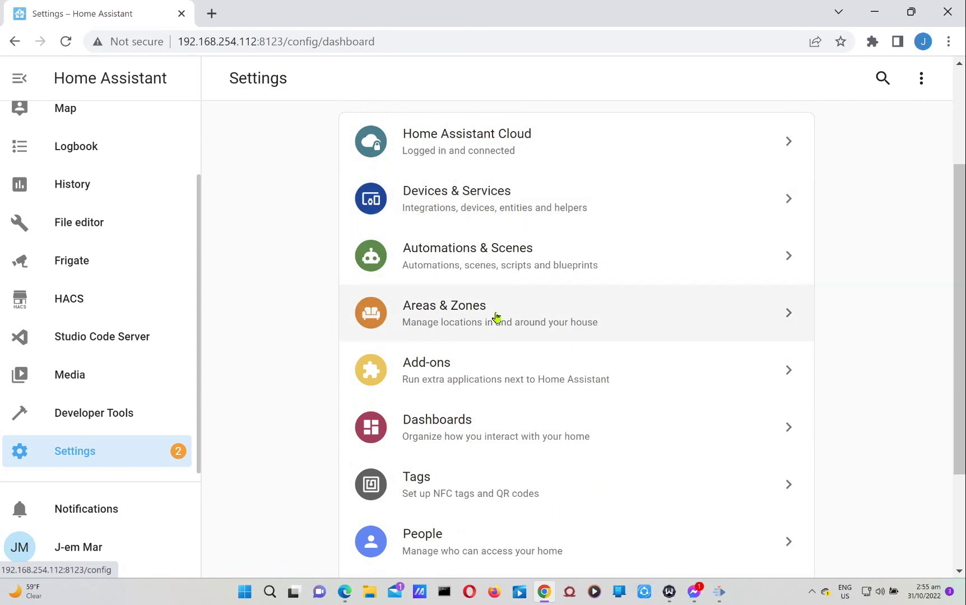
click(485, 218)
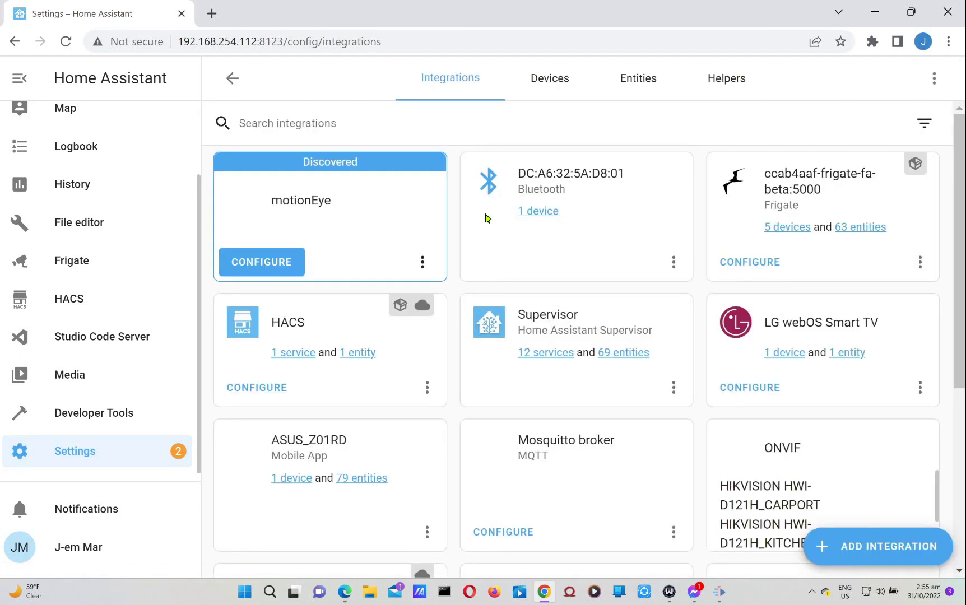
scroll(568, 306, down, 5)
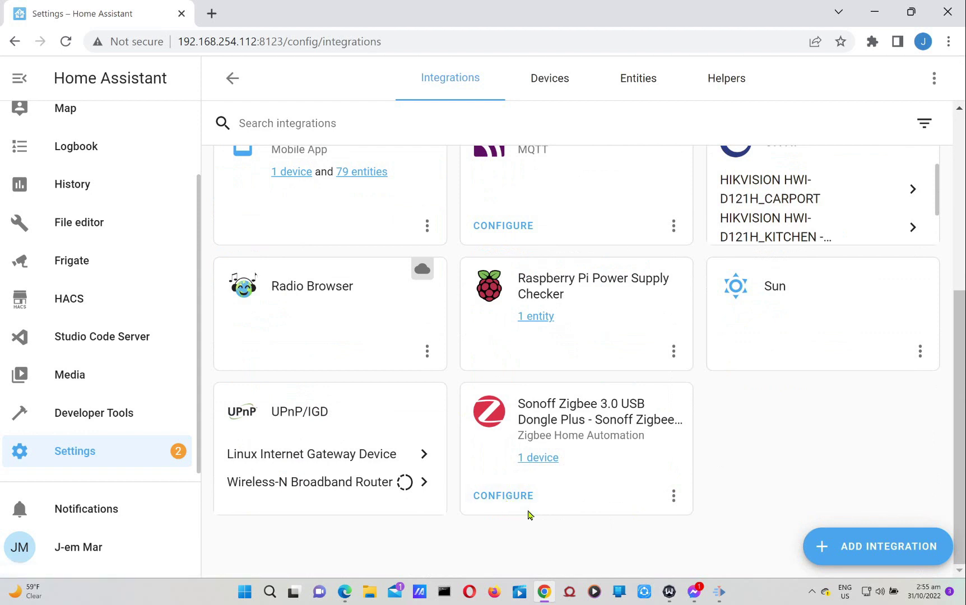
click(500, 494)
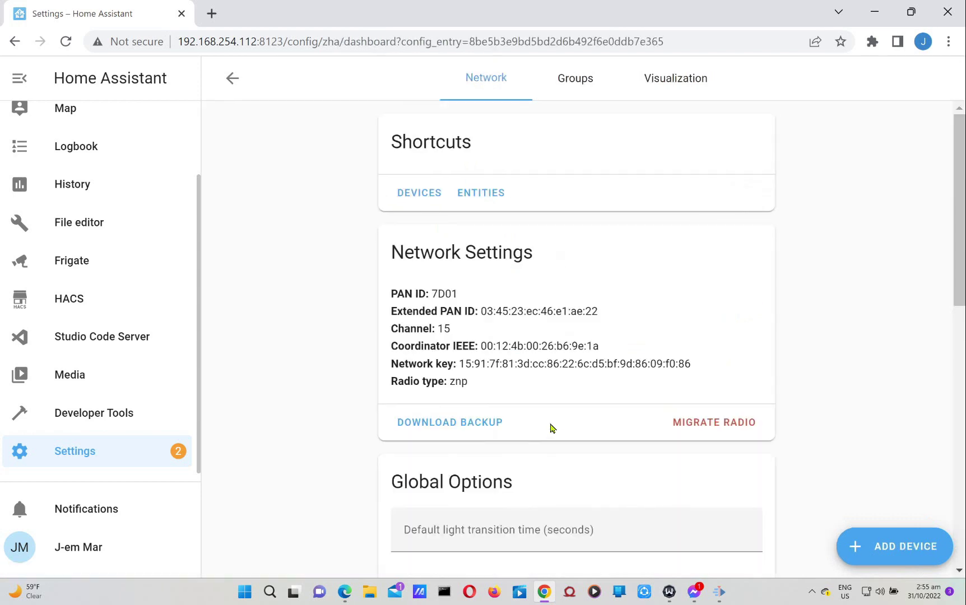
scroll(552, 428, down, 5)
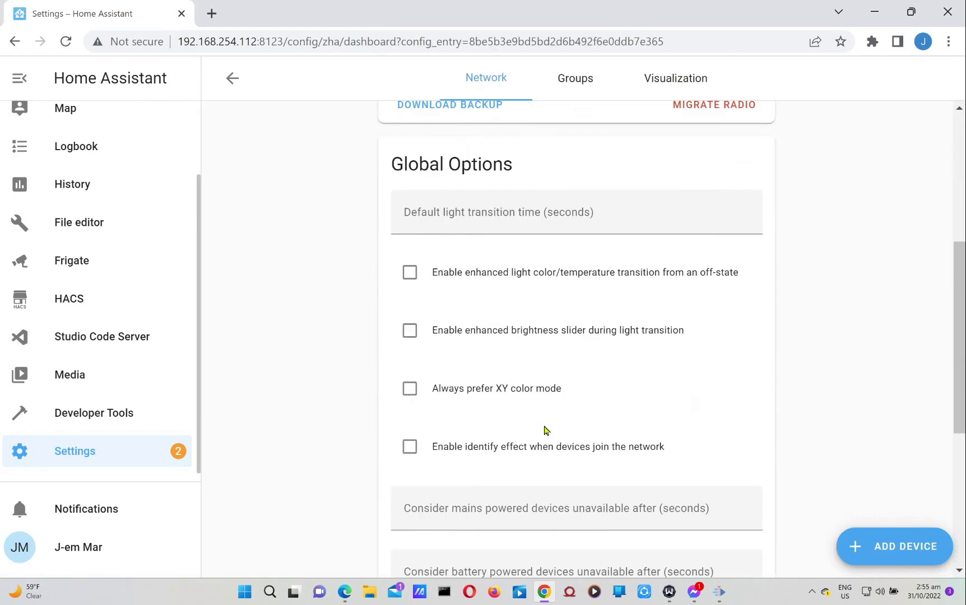
scroll(546, 430, down, 5)
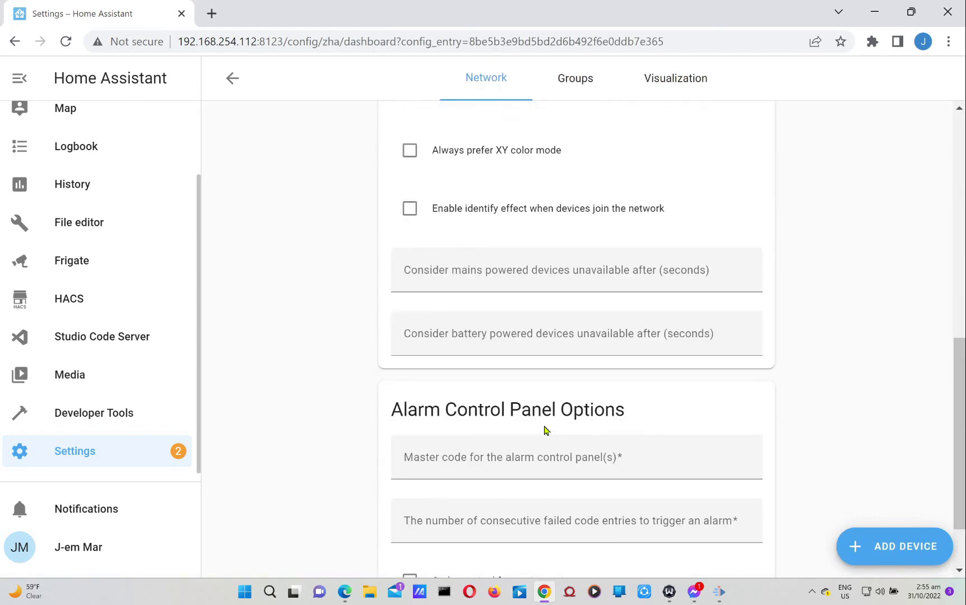
scroll(541, 430, up, 10)
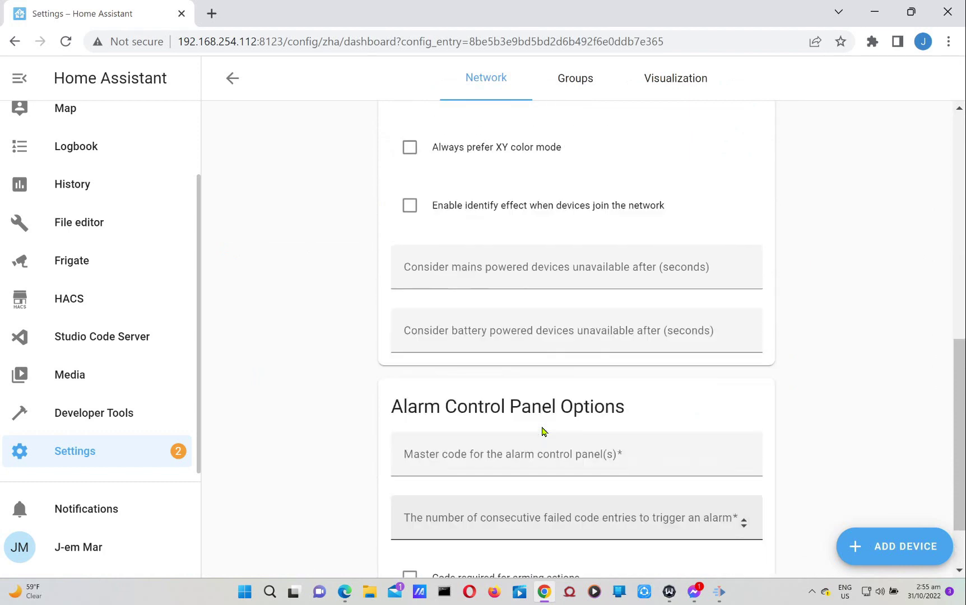
click(231, 78)
Step: Reload the Sonoff Zigbee 3.0 USB Dongle Plus integration
scroll(592, 489, down, 3)
scroll(591, 489, down, 3)
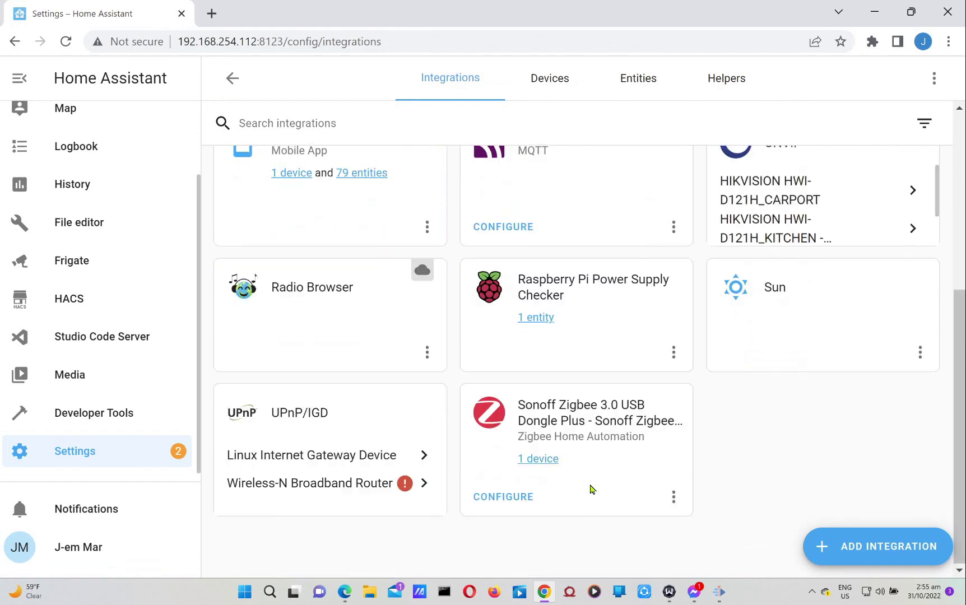
click(674, 497)
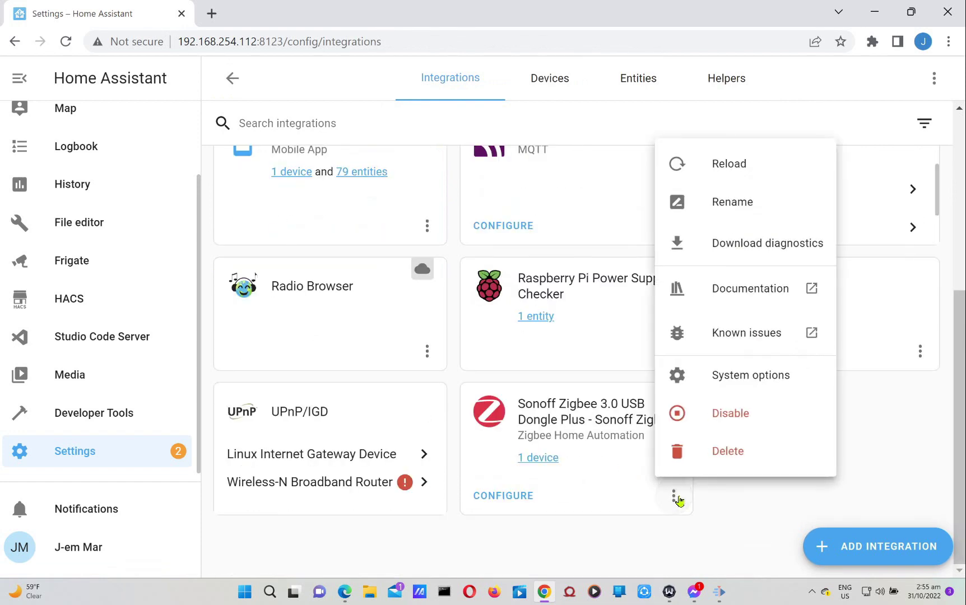
click(730, 155)
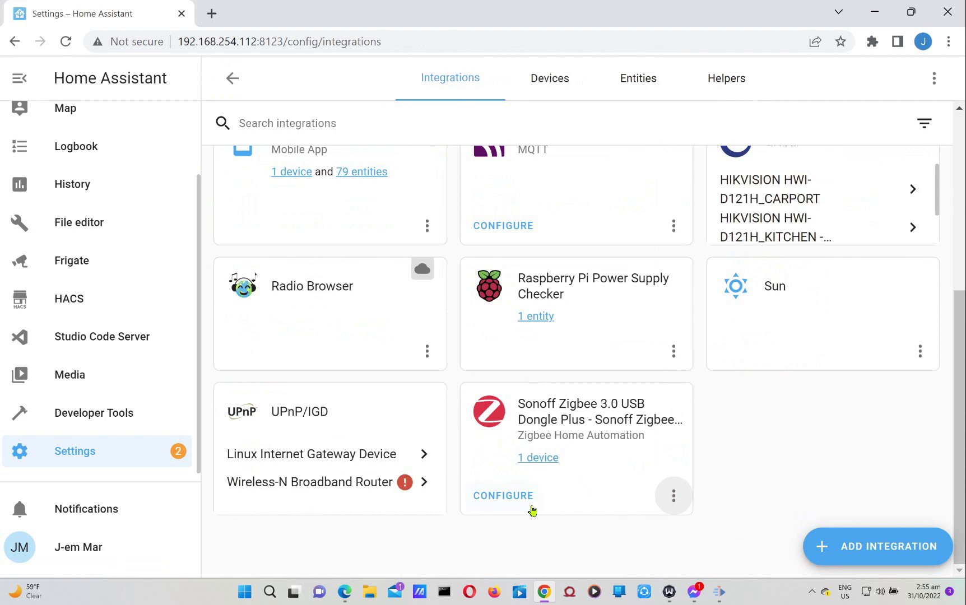
Step: Acknowledge the integration reload and start a search for a new Zigbee device from the new integration setup
click(854, 546)
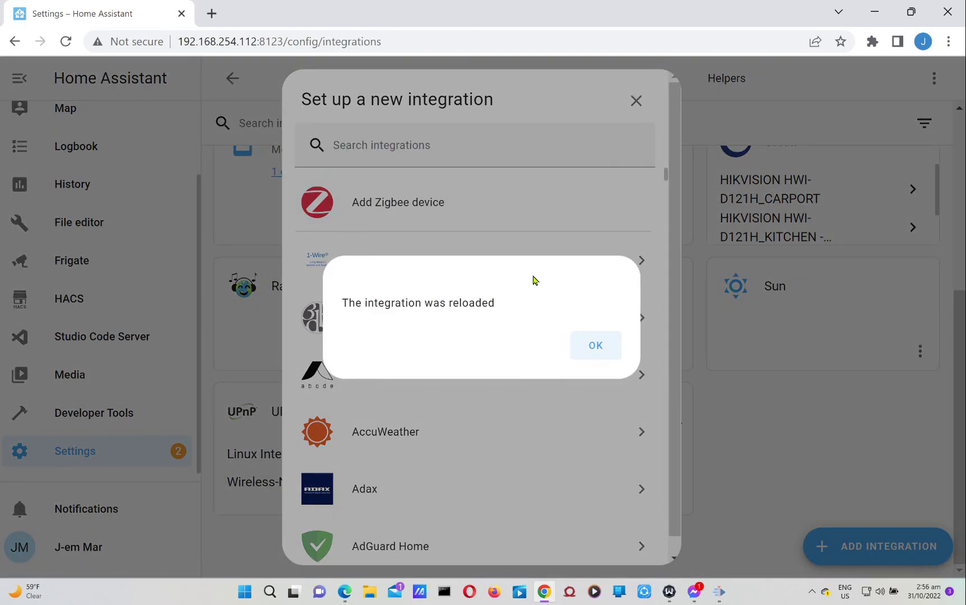
click(591, 356)
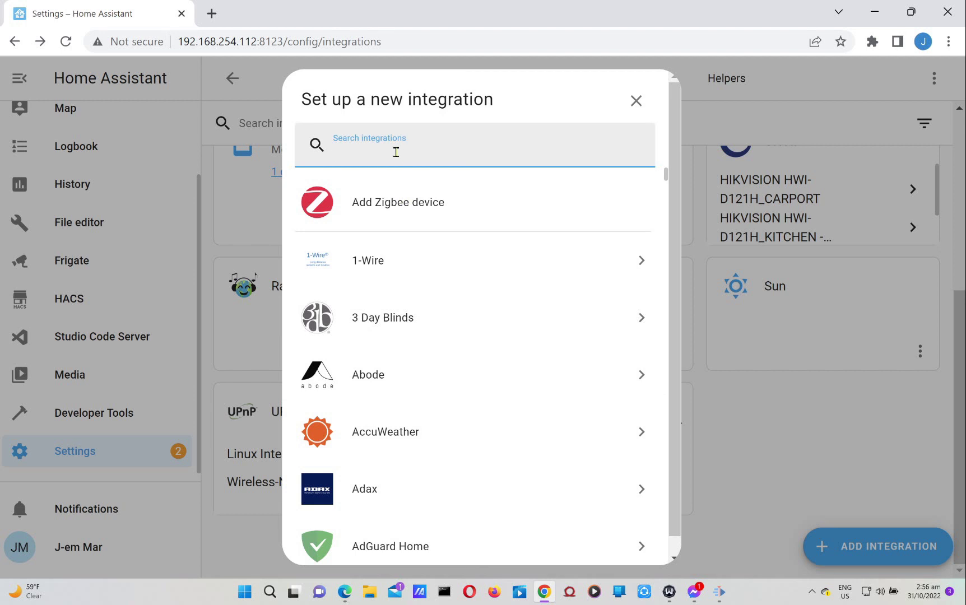
click(392, 204)
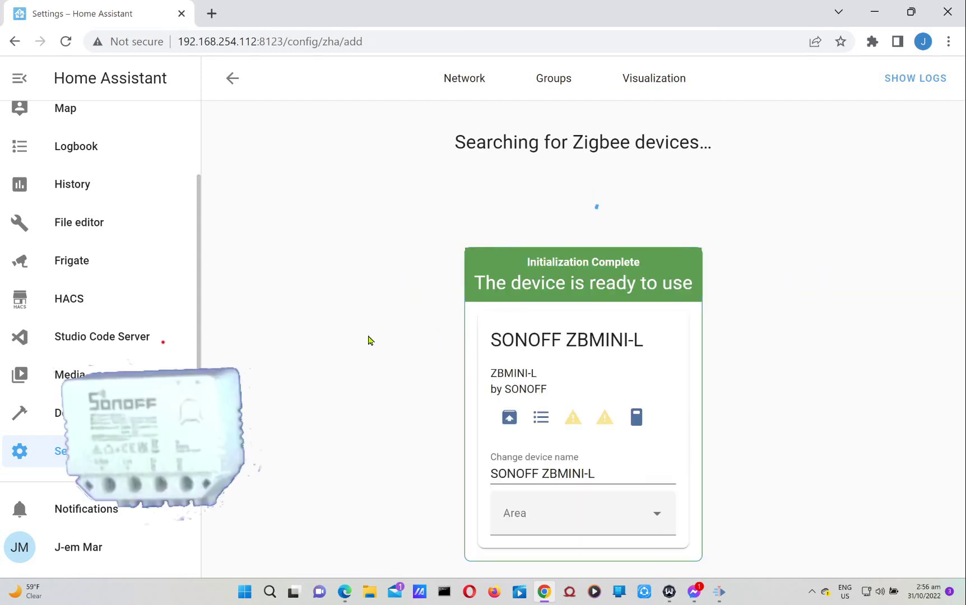
Step: Assign the discovered SONOFF ZBMINI-L device to the Bedroom area and leave the device search
click(657, 516)
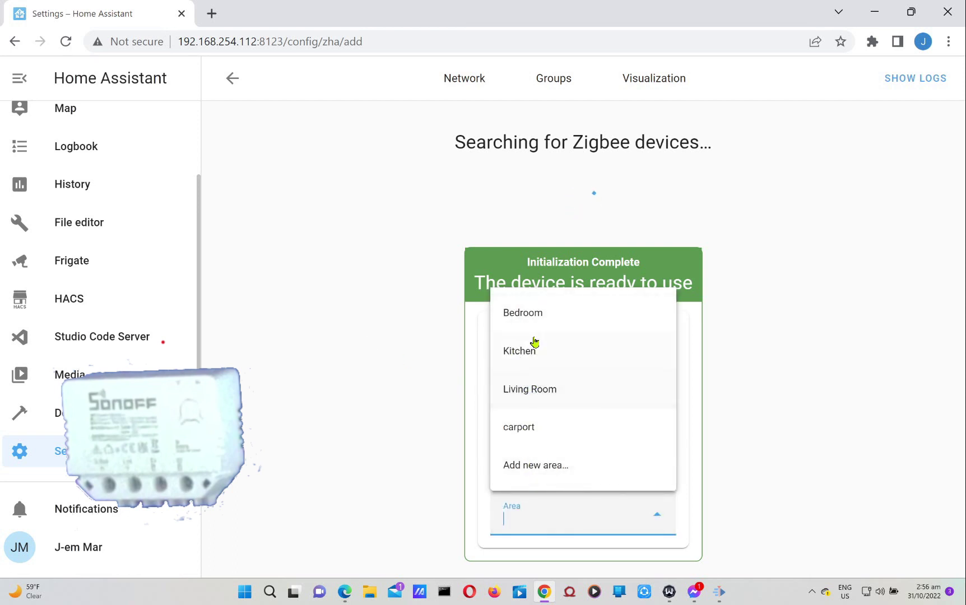
click(523, 313)
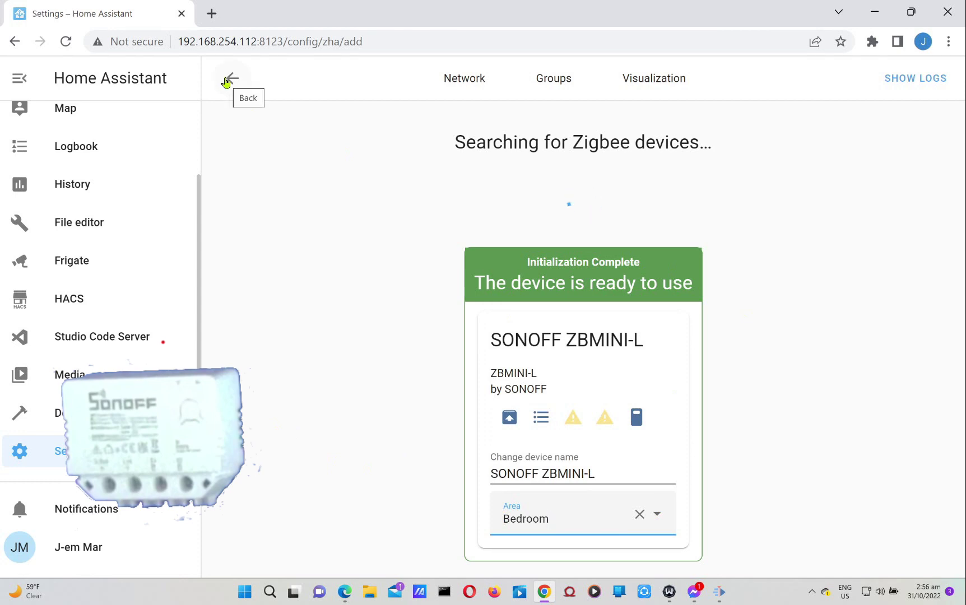
click(227, 83)
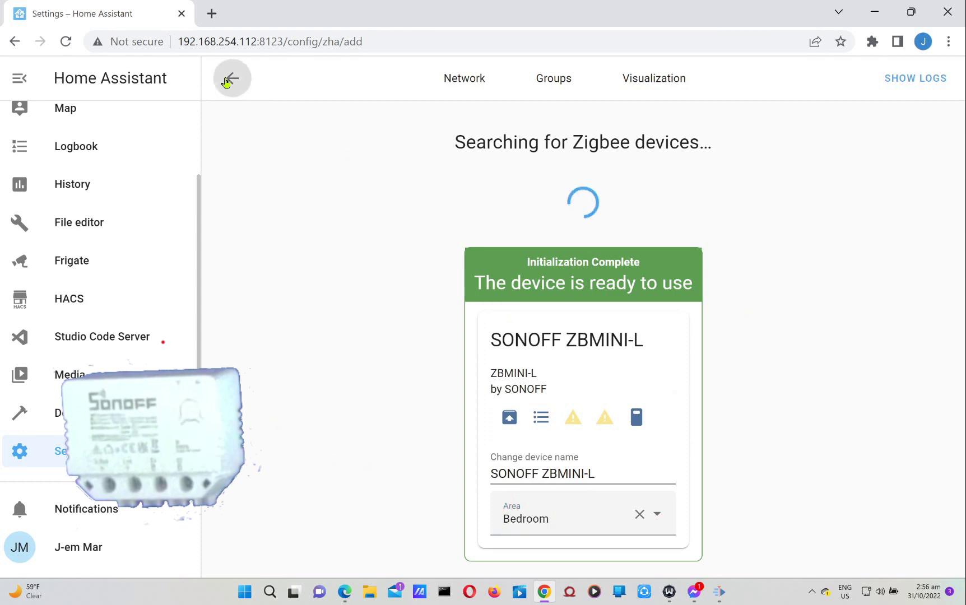
Step: Open the SONOFF ZBMINI-L device page from the Zigbee dongle integration's device list
scroll(592, 419, down, 5)
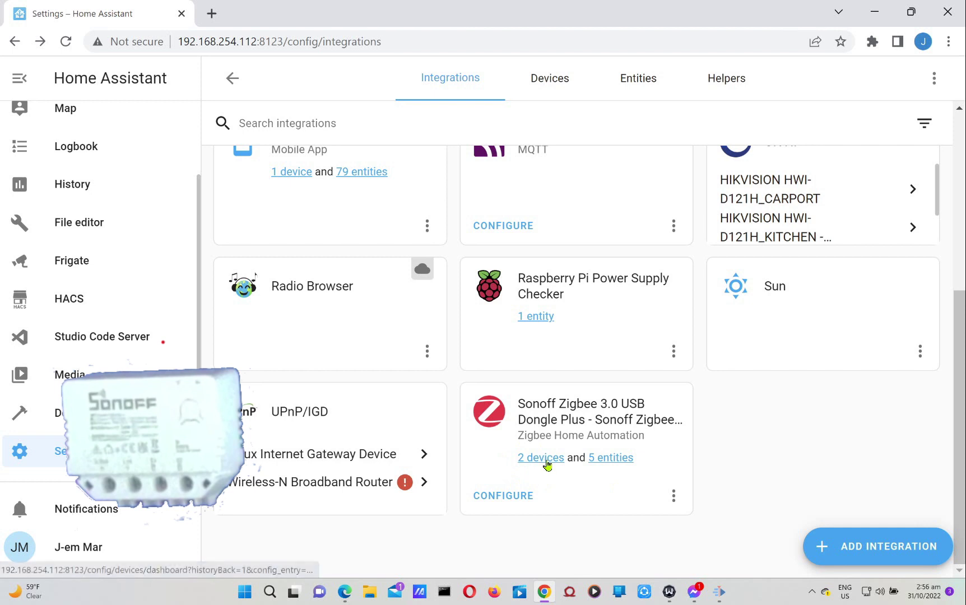
click(545, 458)
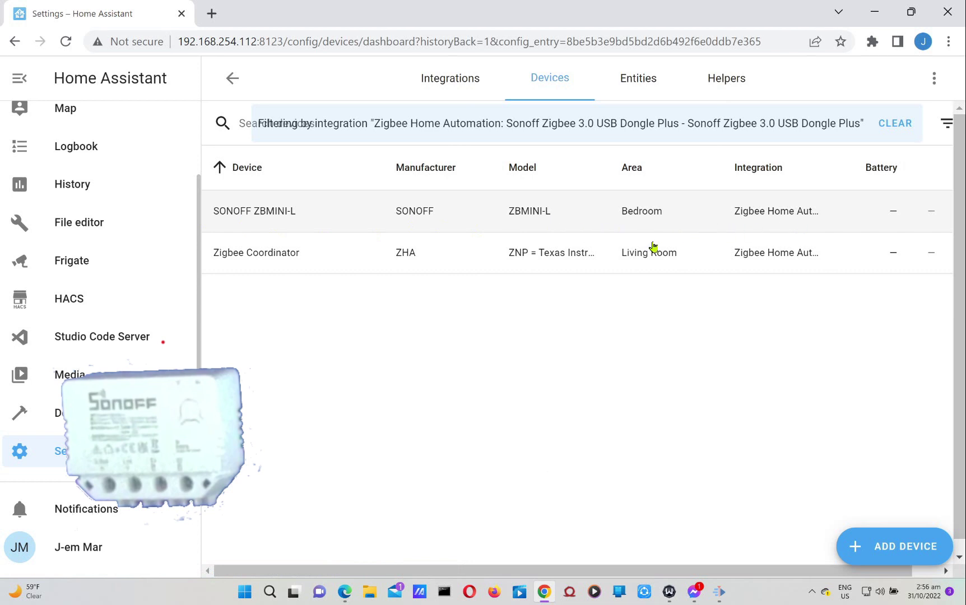
click(264, 218)
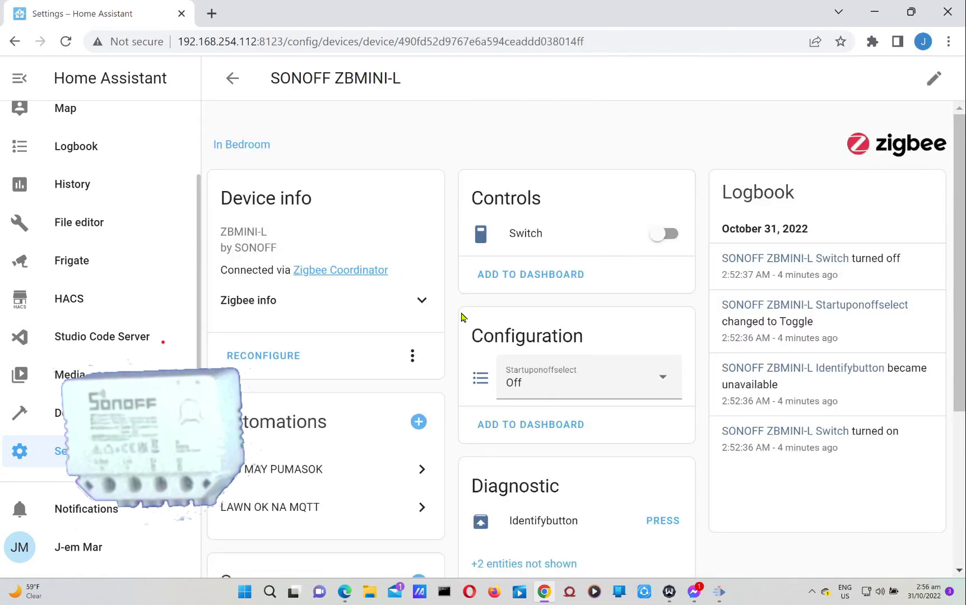
Step: Test the SONOFF ZBMINI-L by toggling its switch on and off several times, ending with it off
click(672, 239)
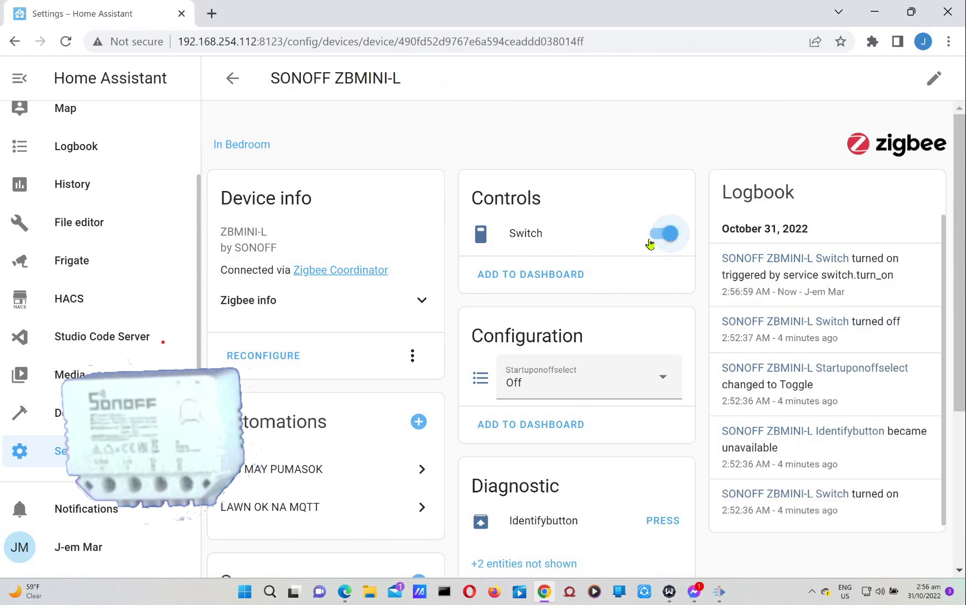
click(650, 244)
click(649, 245)
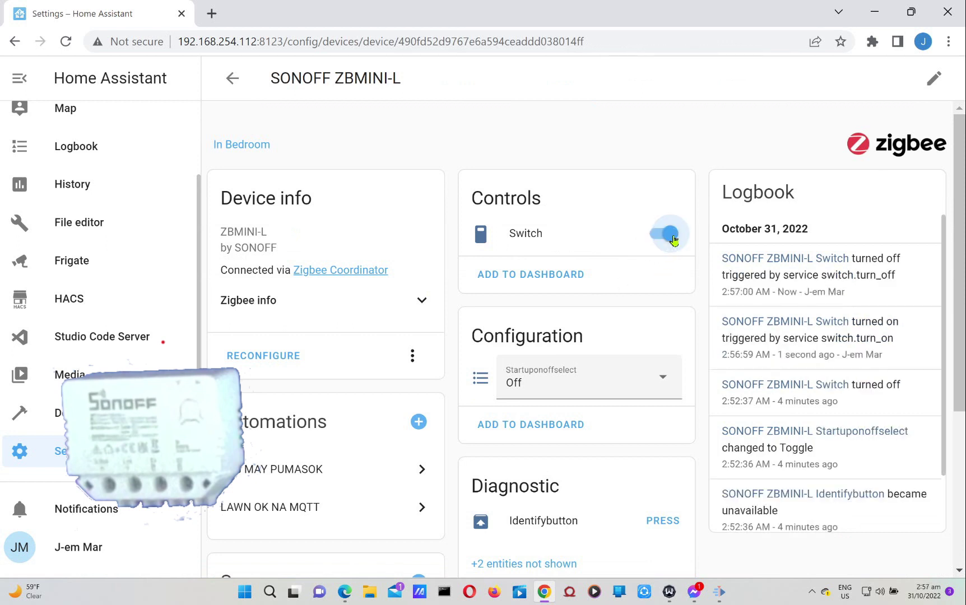
click(651, 243)
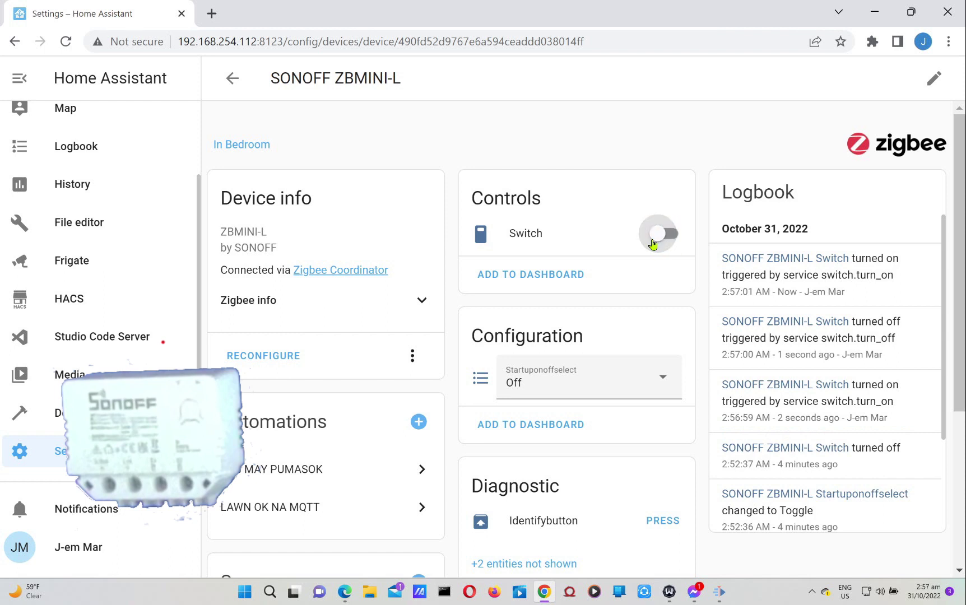
click(668, 244)
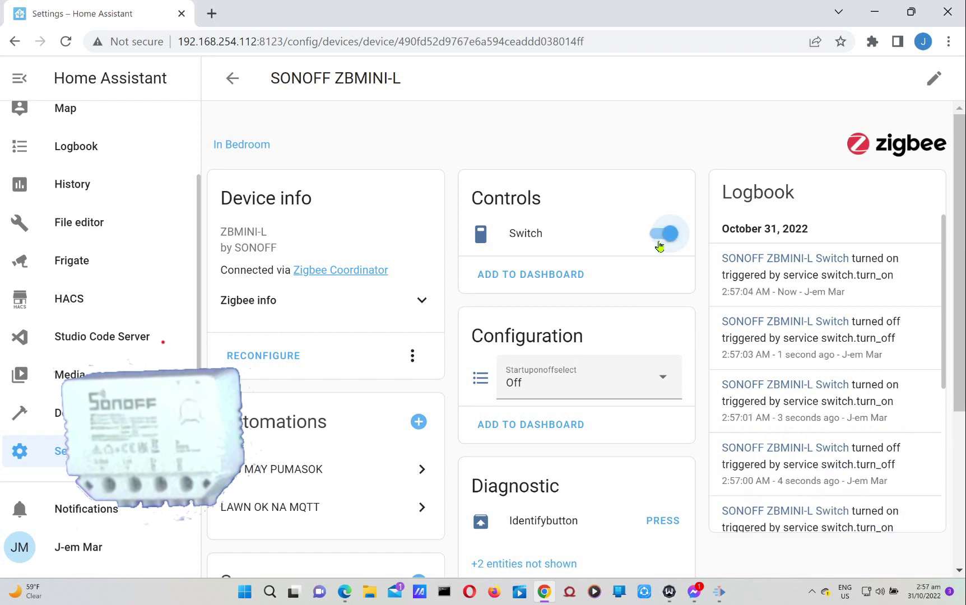
click(659, 246)
click(660, 246)
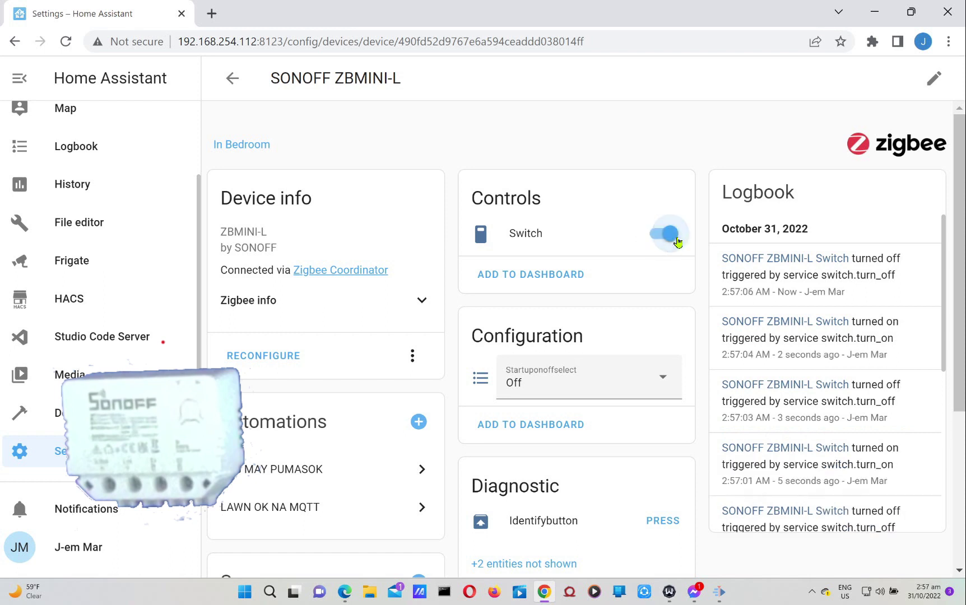
click(659, 247)
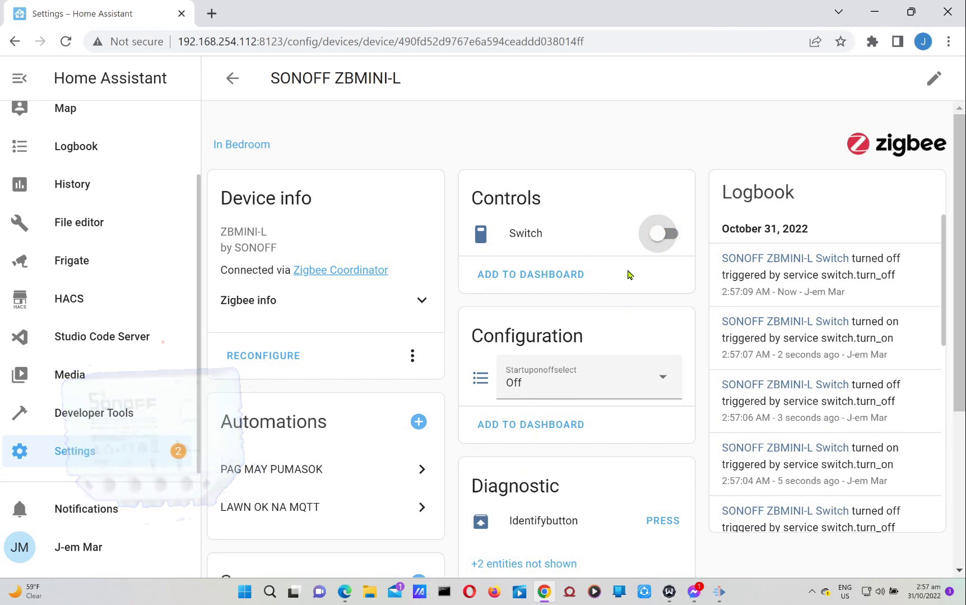
Step: Open the PAG MAY PUMASOK automation from Automations & Scenes in the settings
click(232, 78)
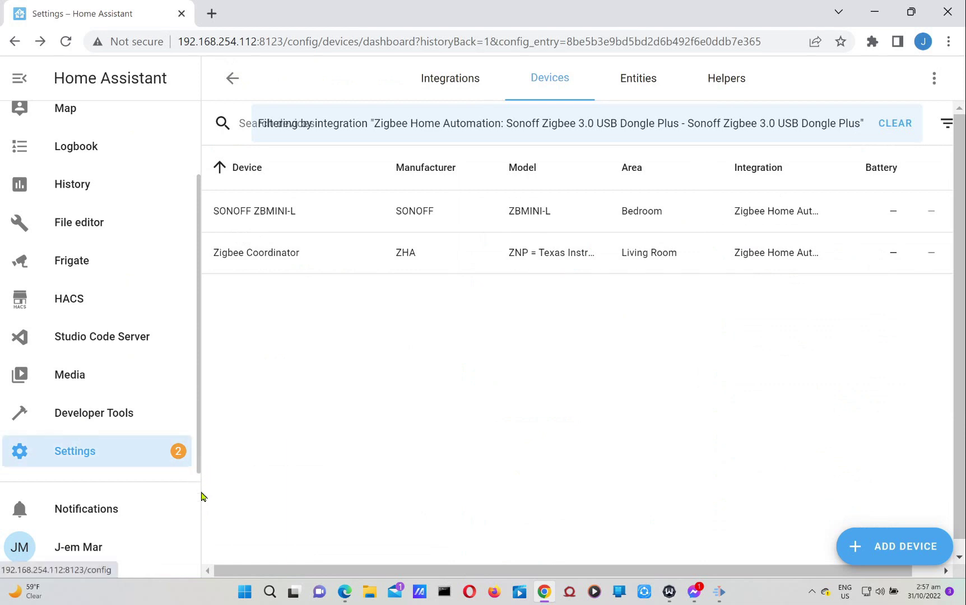
click(104, 466)
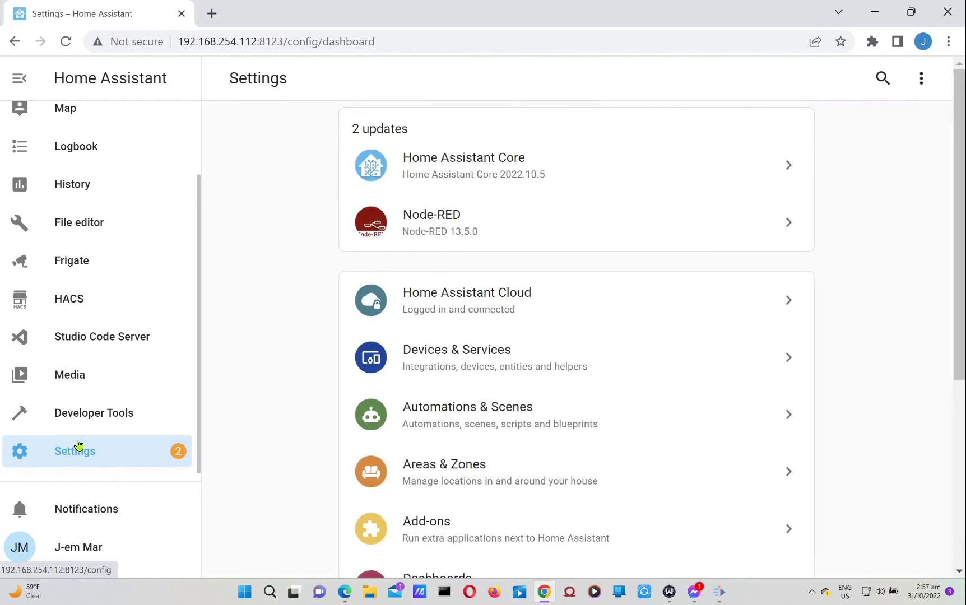
scroll(485, 350, down, 4)
click(481, 183)
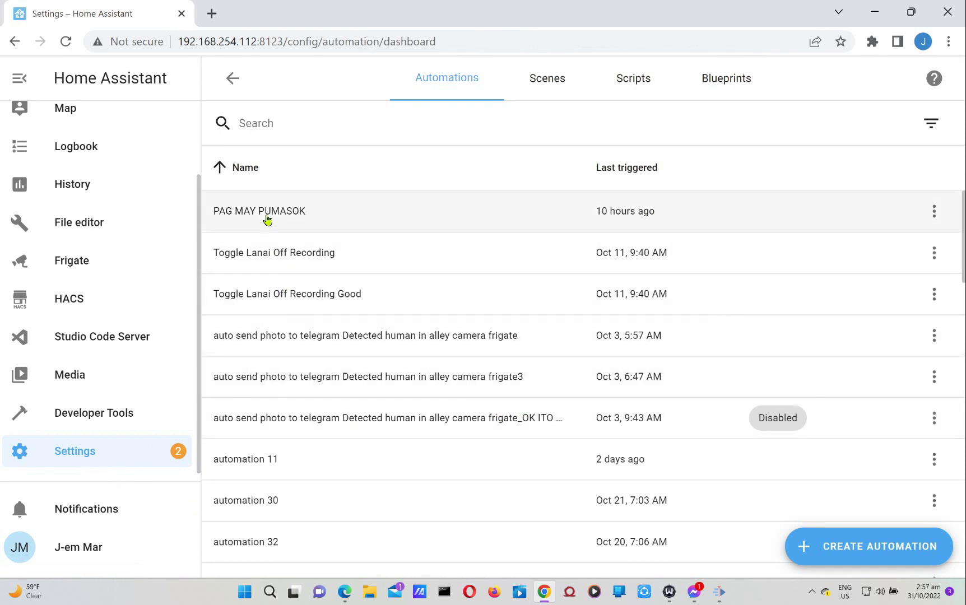
click(267, 219)
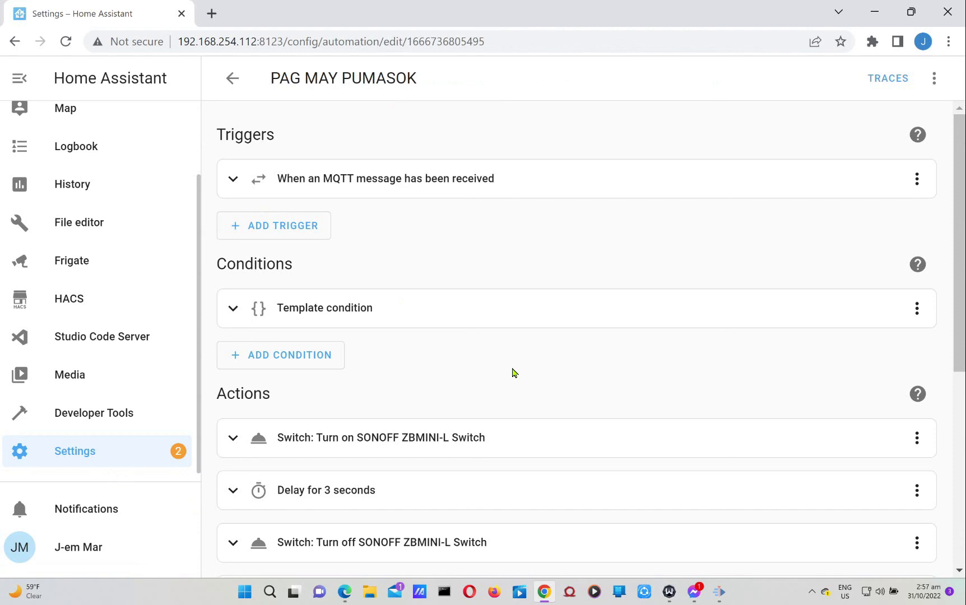
Step: Review the trigger, condition and full action sequence of the PAG MAY PUMASOK automation
scroll(514, 373, down, 10)
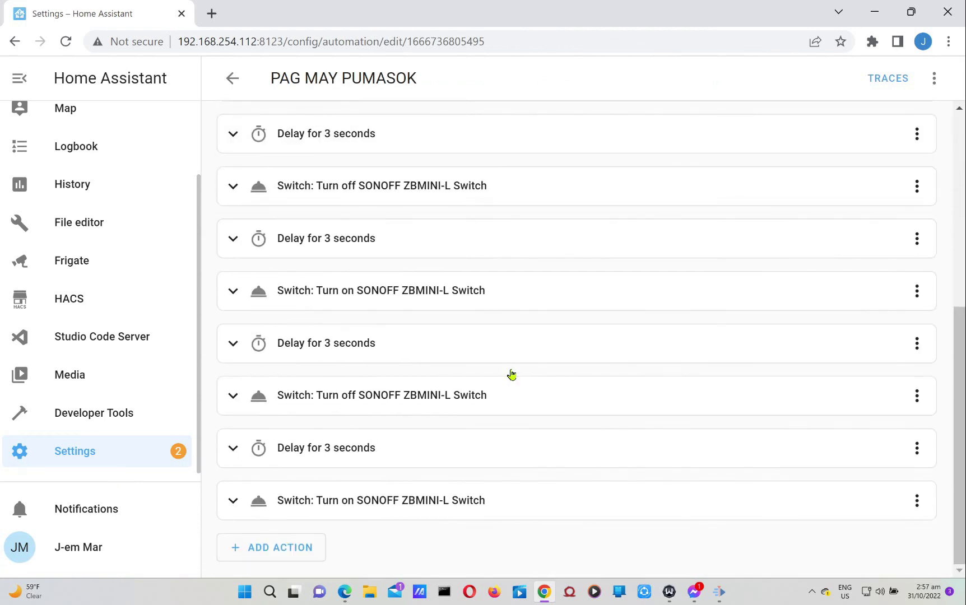
scroll(514, 374, up, 4)
scroll(514, 374, down, 4)
scroll(513, 374, up, 6)
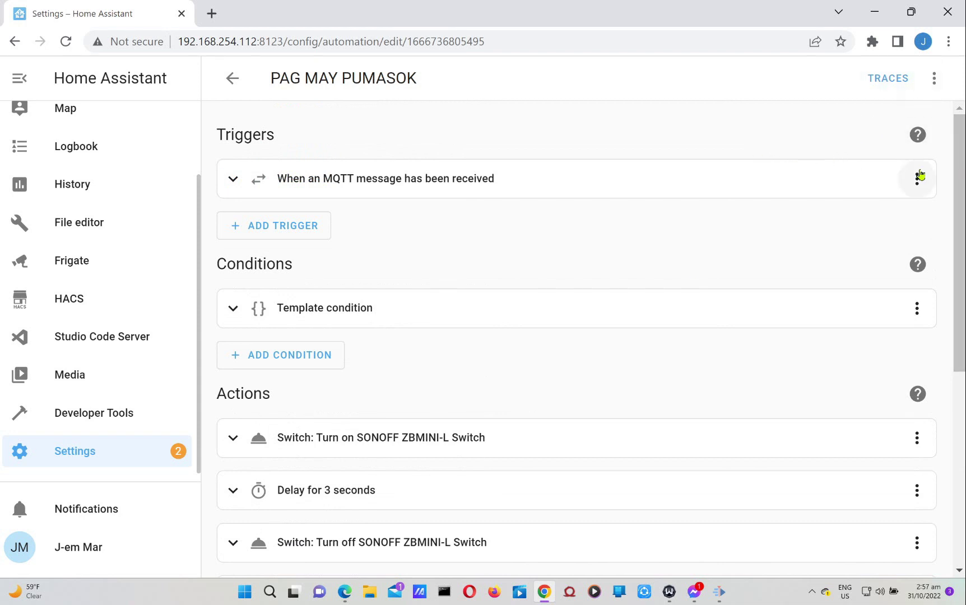
Step: Run the PAG MAY PUMASOK automation manually
click(934, 79)
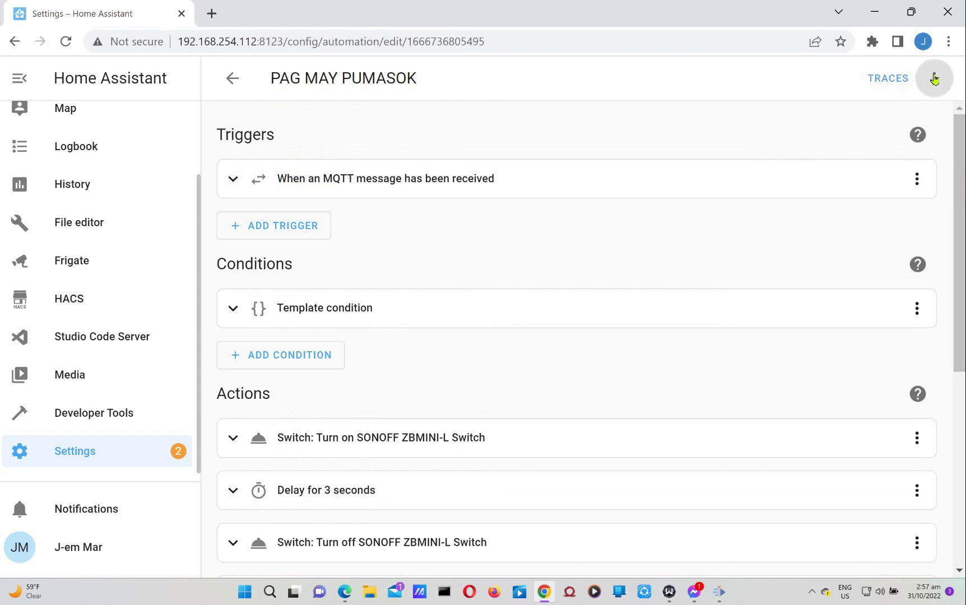
click(874, 168)
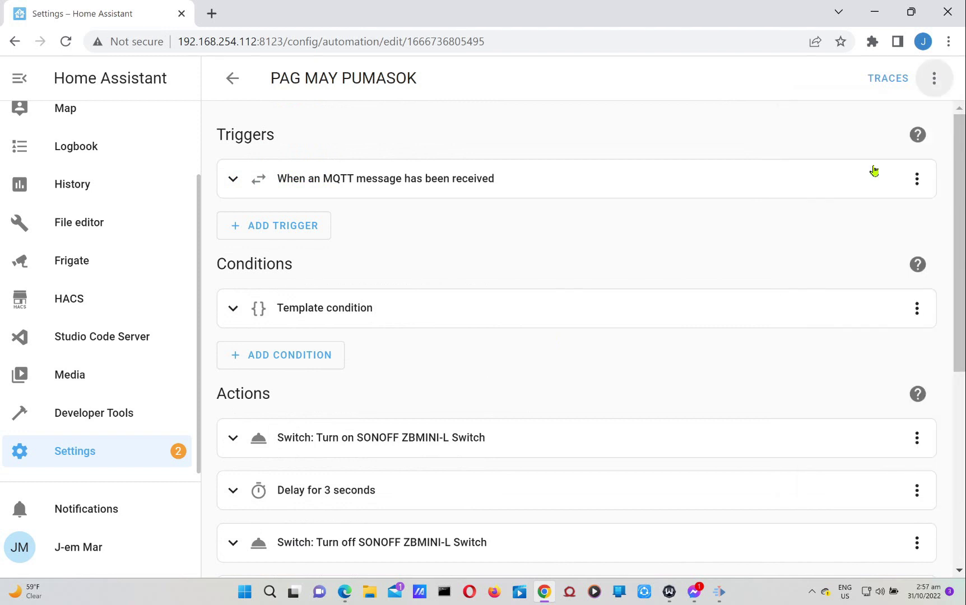
Step: Duplicate the browser tab of the PAG MAY PUMASOK automation and open Developer Tools in the copy
click(934, 77)
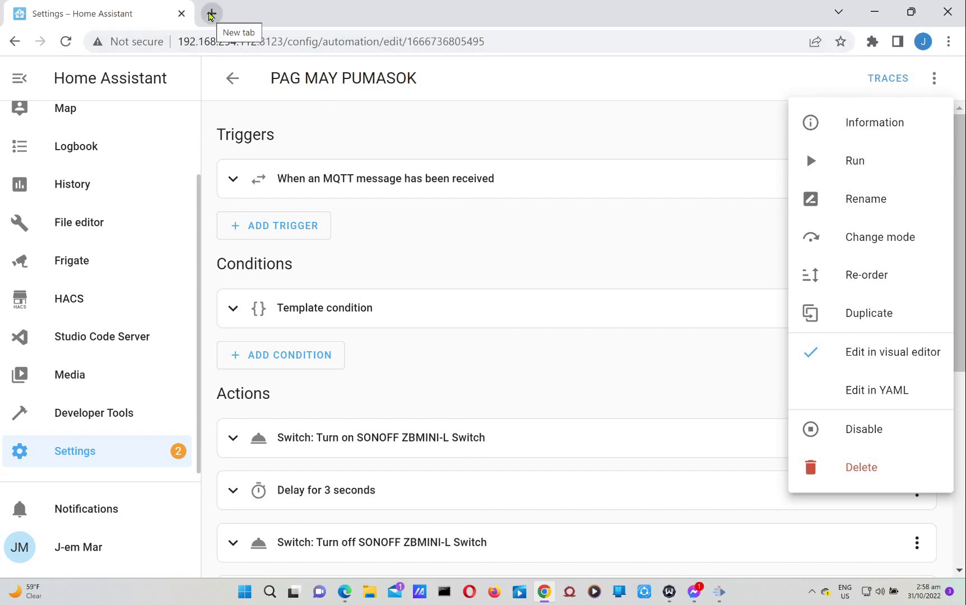
right_click(126, 17)
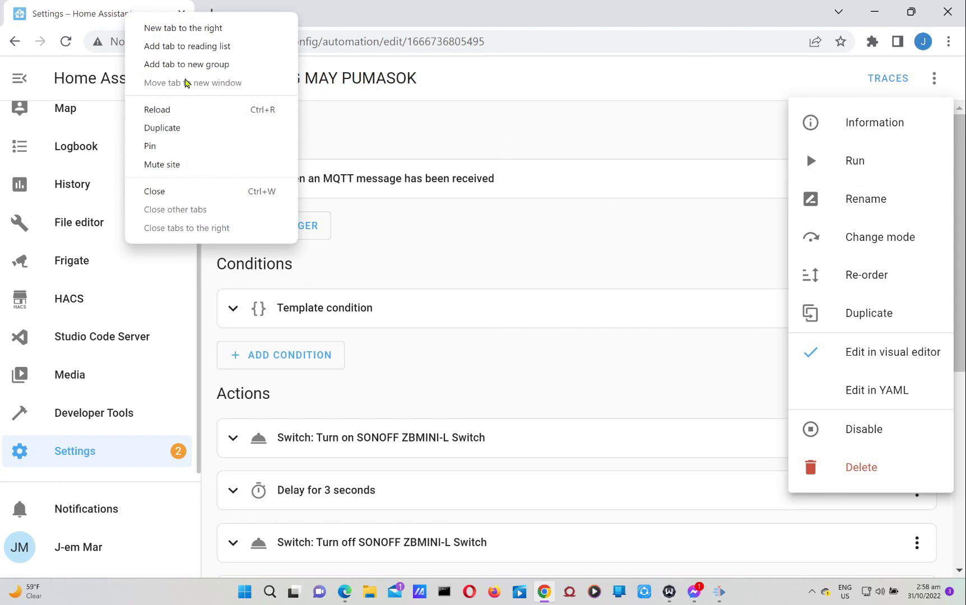
click(166, 129)
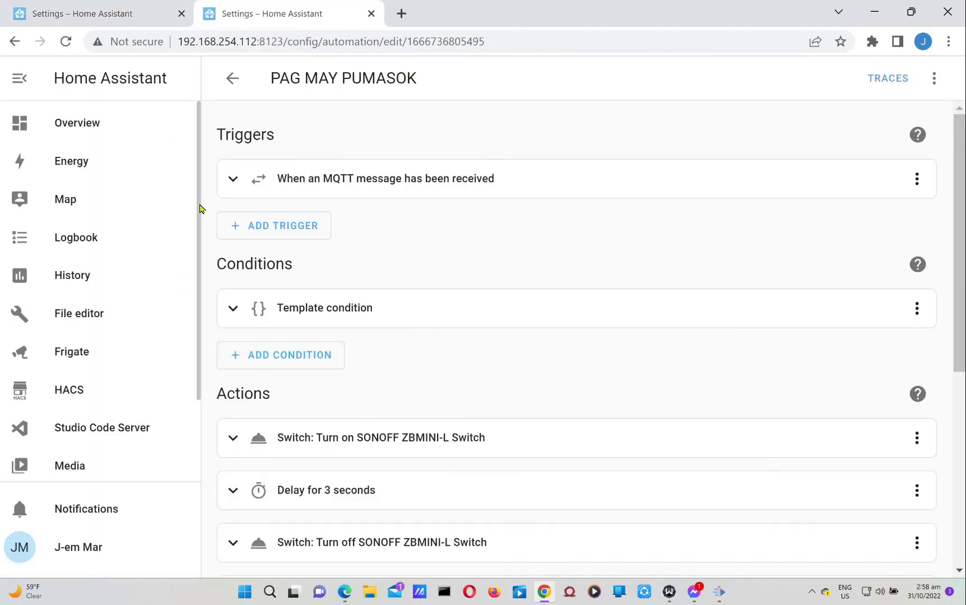
scroll(199, 209, down, 2)
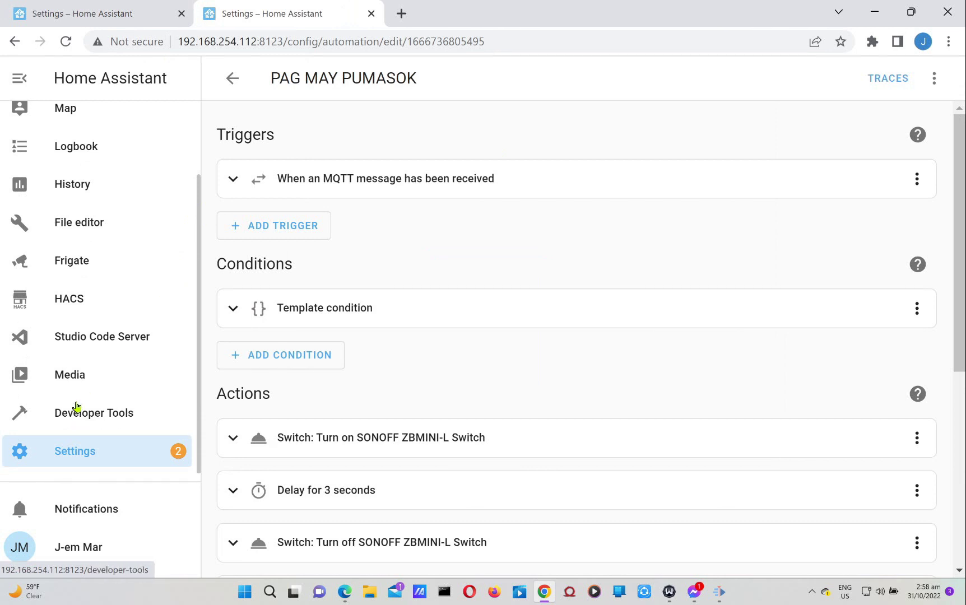
scroll(30, 367, up, 2)
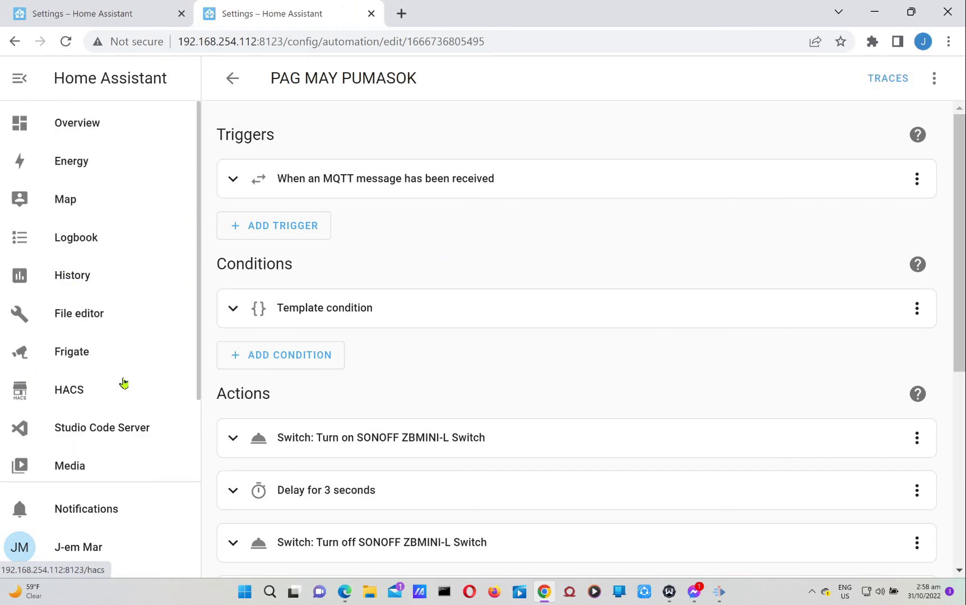
scroll(99, 442, down, 2)
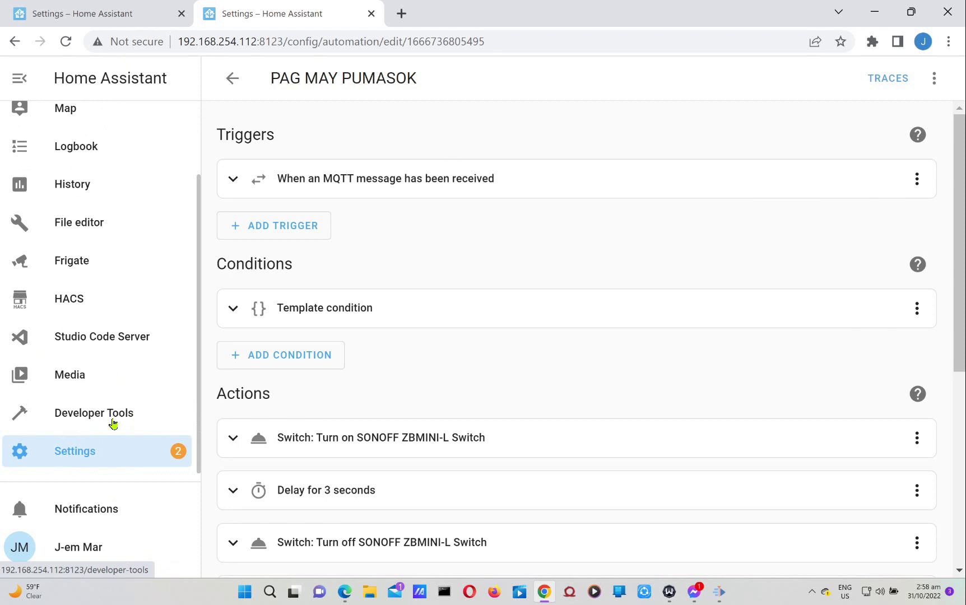
click(112, 424)
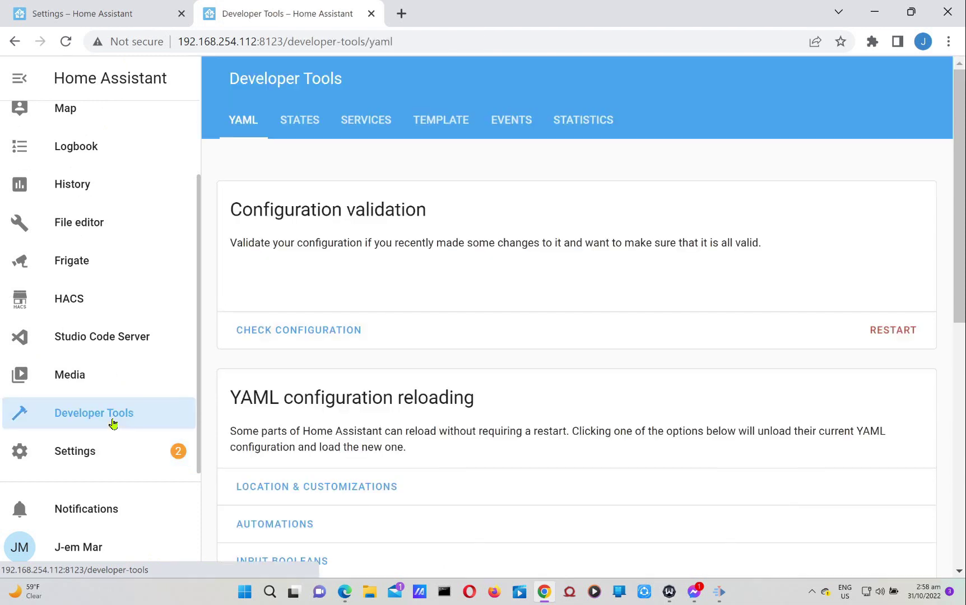
Step: Filter the current entity states in Developer Tools by "SONOFF"
click(301, 120)
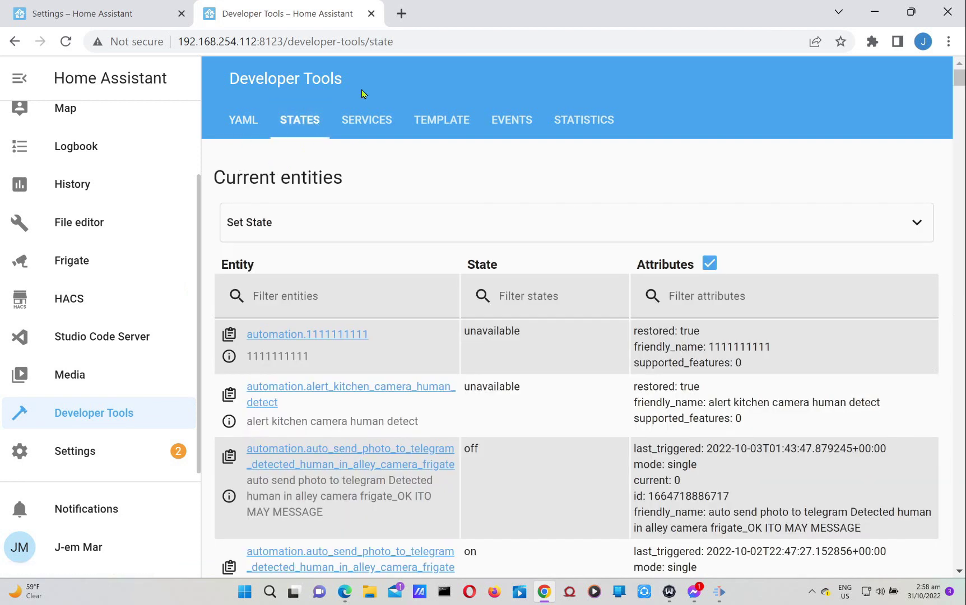
click(276, 303)
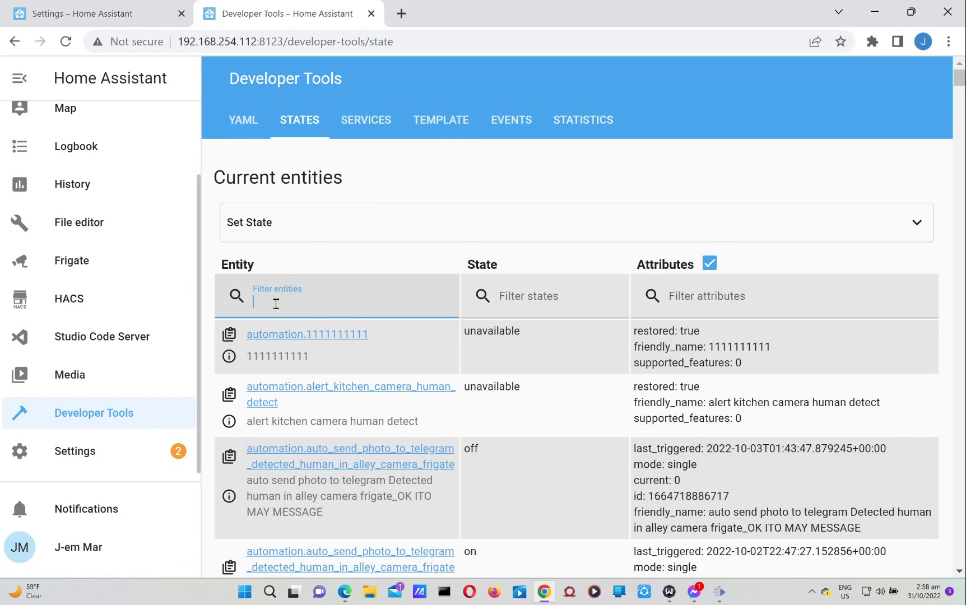
text(SONOFF)
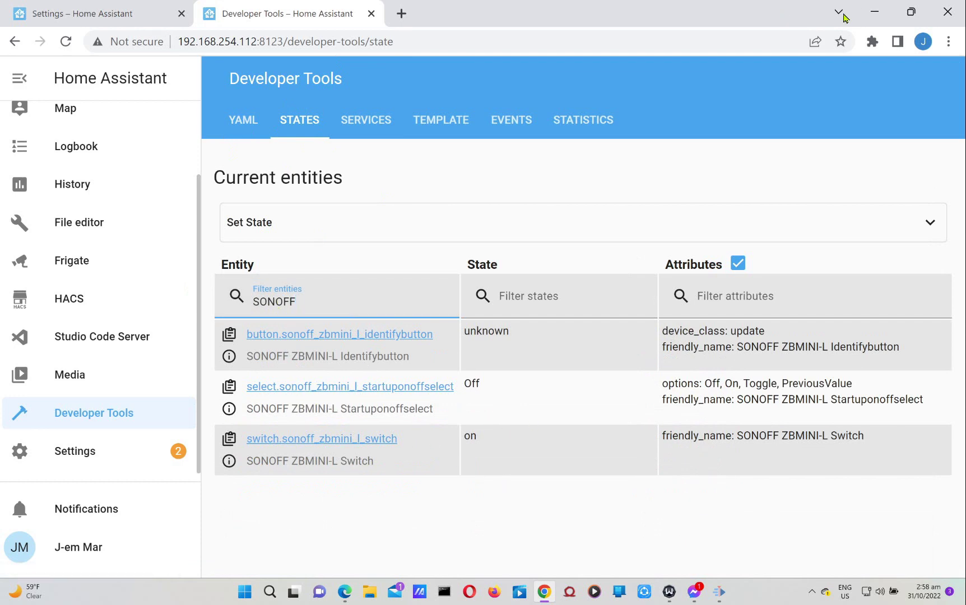
Step: Split the automation editor and the entity states into two separate browser windows and size them side by side
click(912, 11)
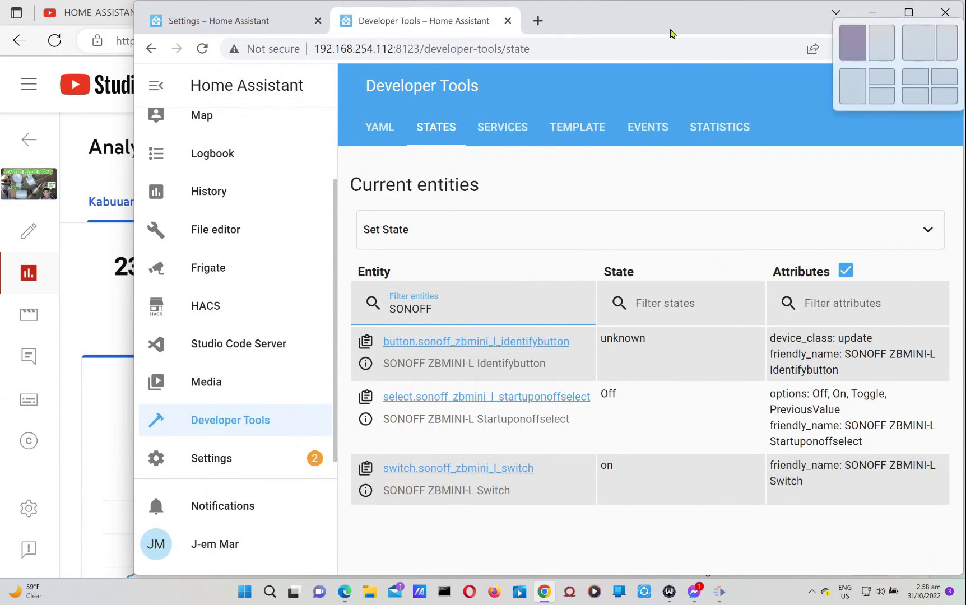
click(276, 15)
click(108, 16)
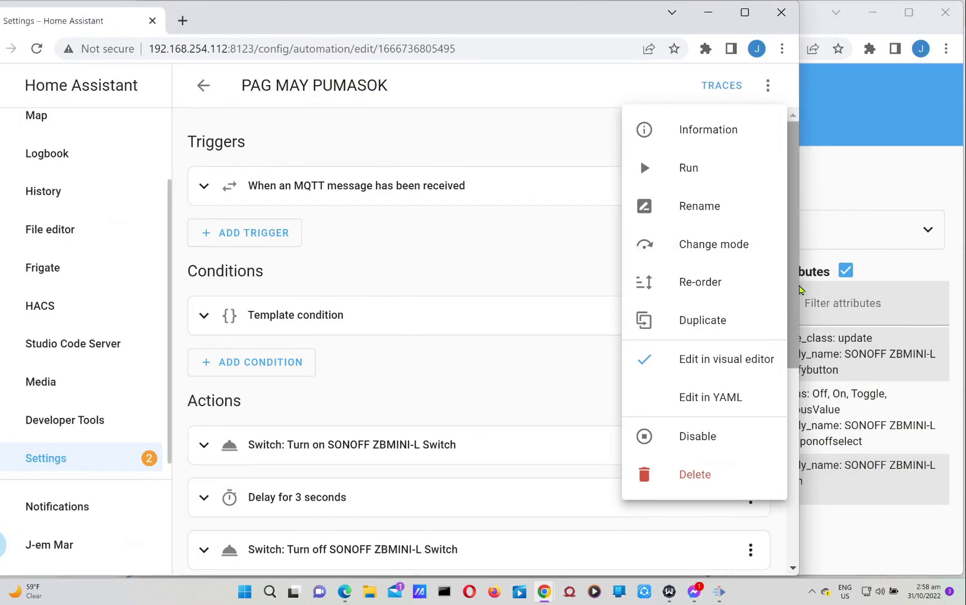
drag(781, 74, 448, 71)
click(729, 14)
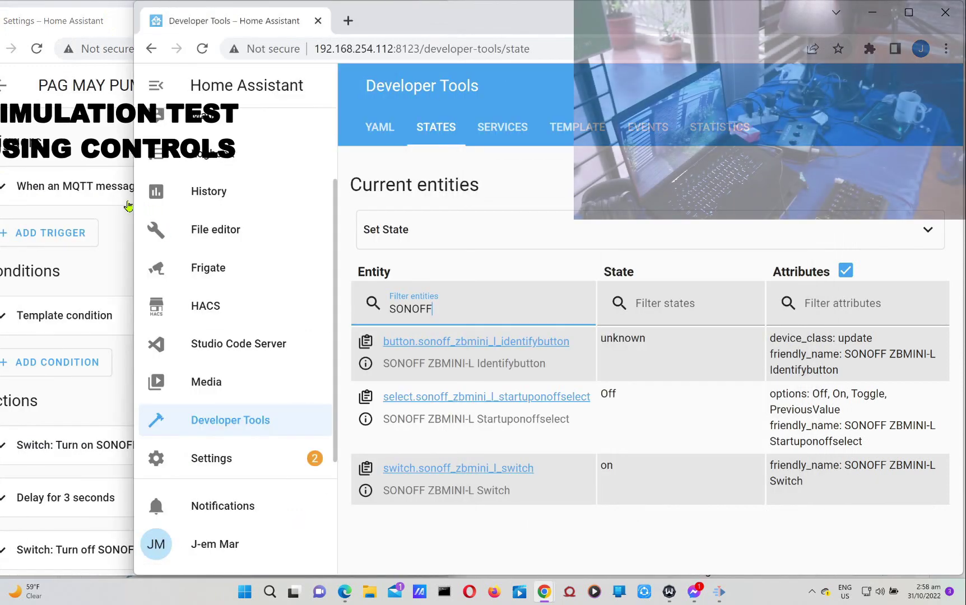
drag(134, 213, 486, 221)
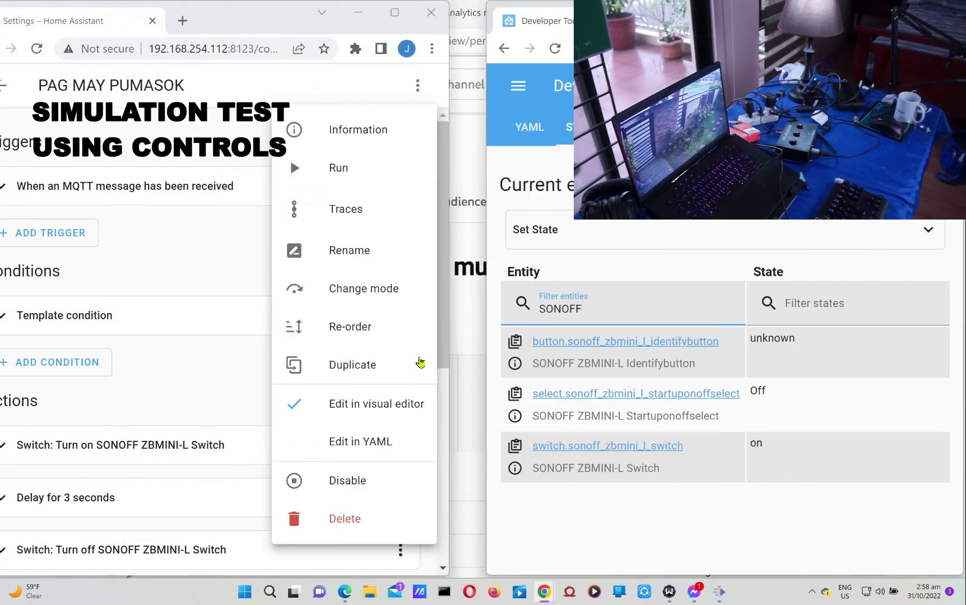
Step: Run the PAG MAY PUMASOK automation twice while watching the state of the SONOFF ZBMINI-L switch entity
click(343, 176)
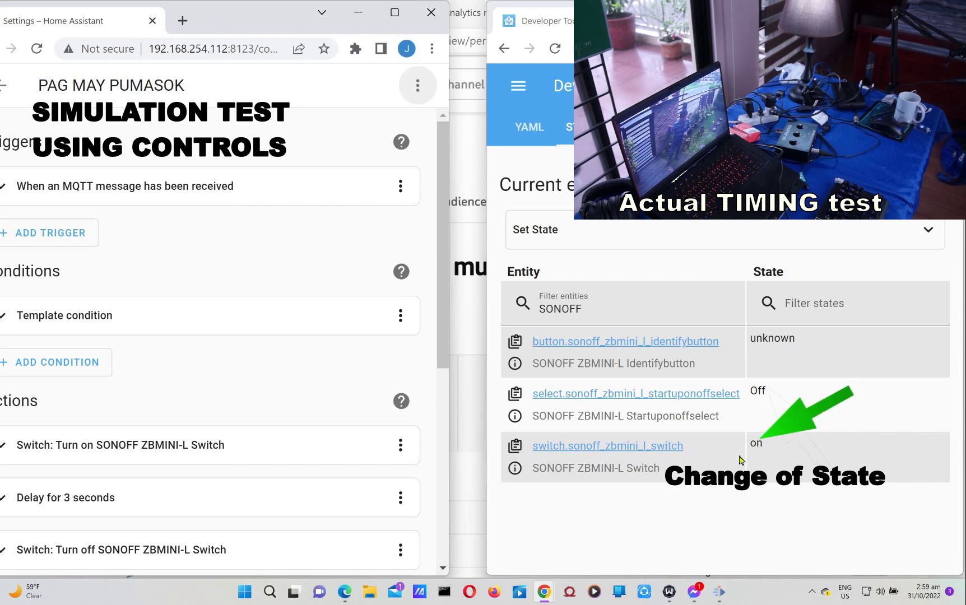
click(418, 86)
click(362, 173)
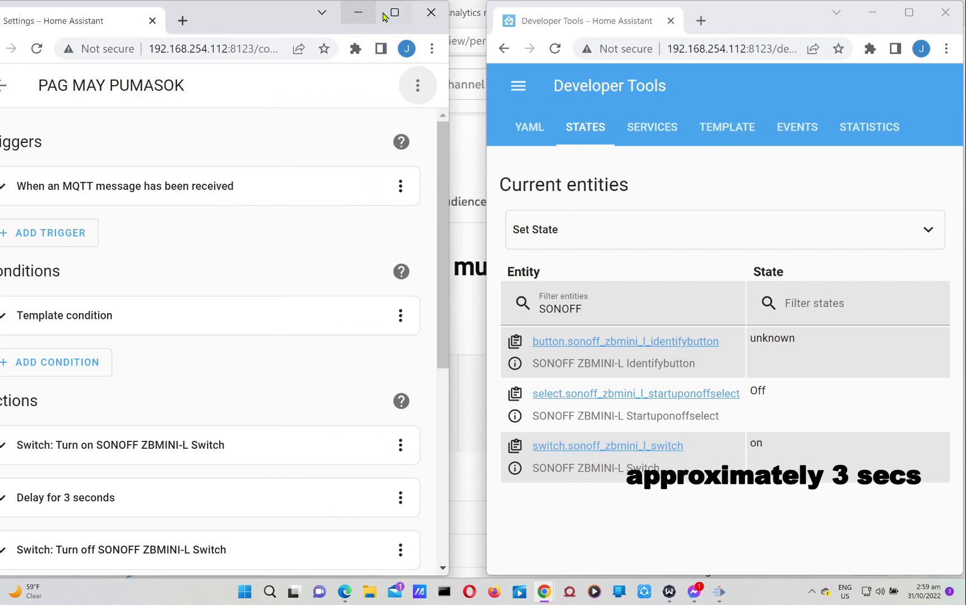
Step: Maximize the automation editor window and show the MQTT message trigger as YAML
mouse_move(387, 16)
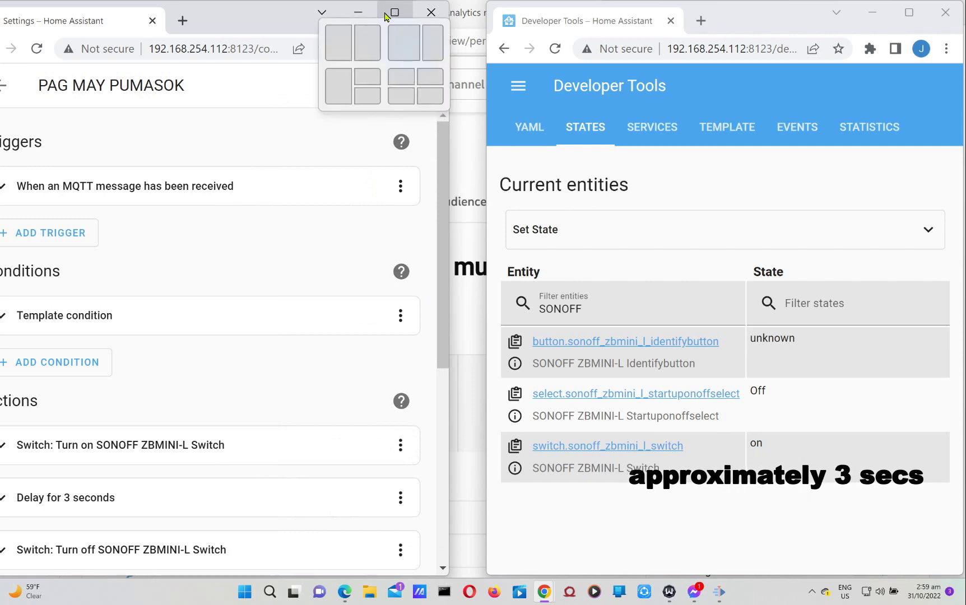
click(388, 14)
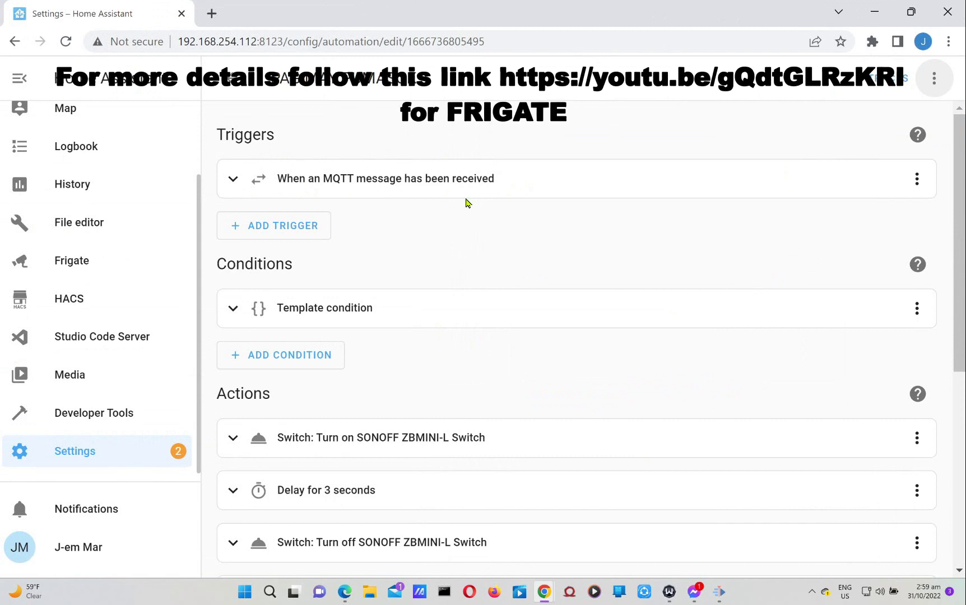
click(916, 179)
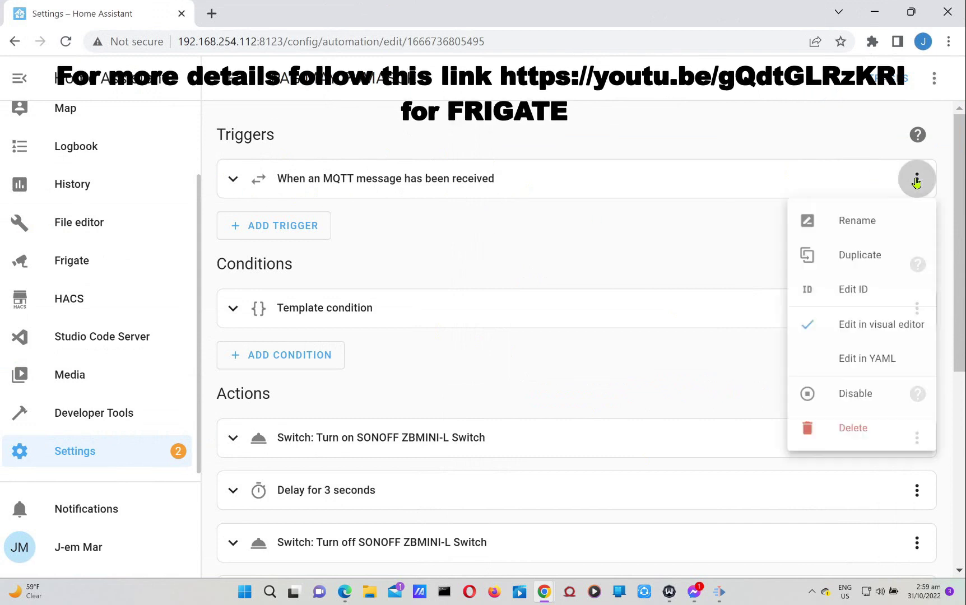
click(843, 385)
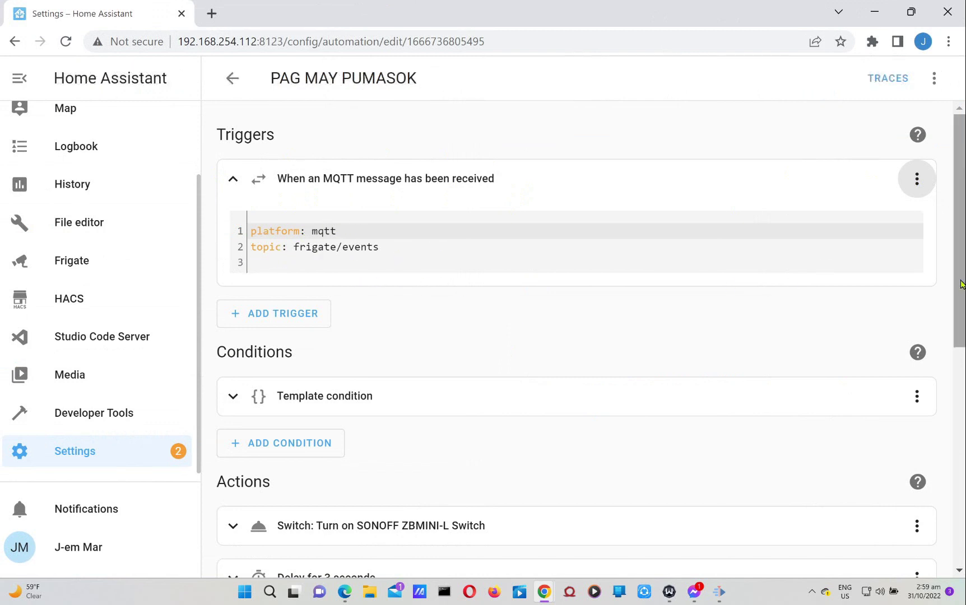
Step: Show the automation's template condition as YAML
drag(963, 287, 963, 351)
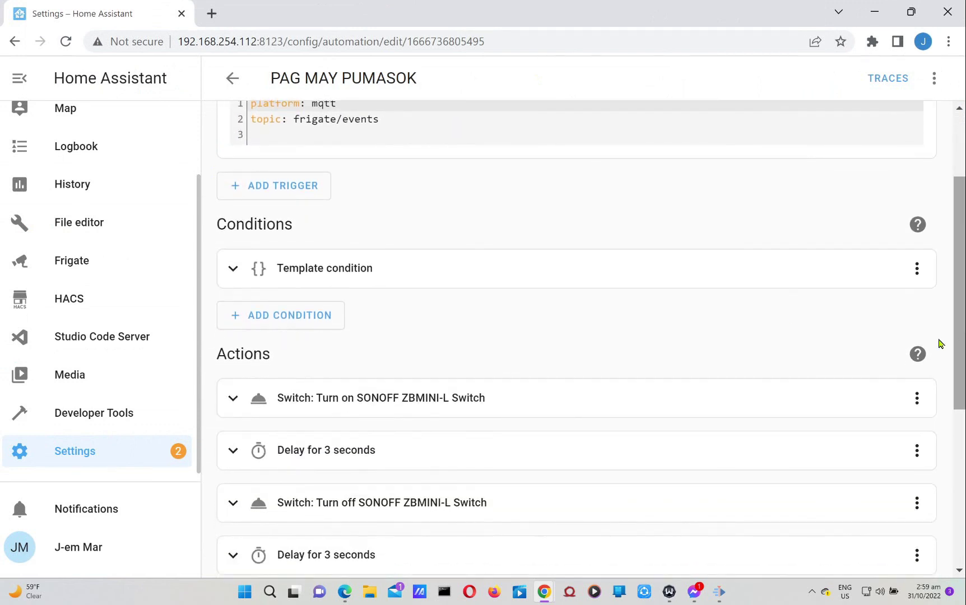
click(917, 269)
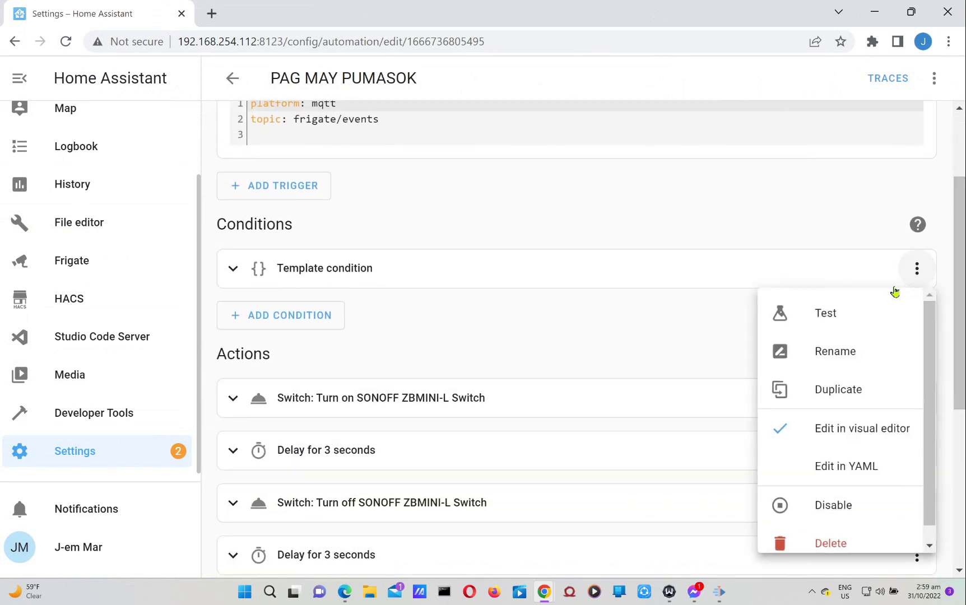
click(828, 469)
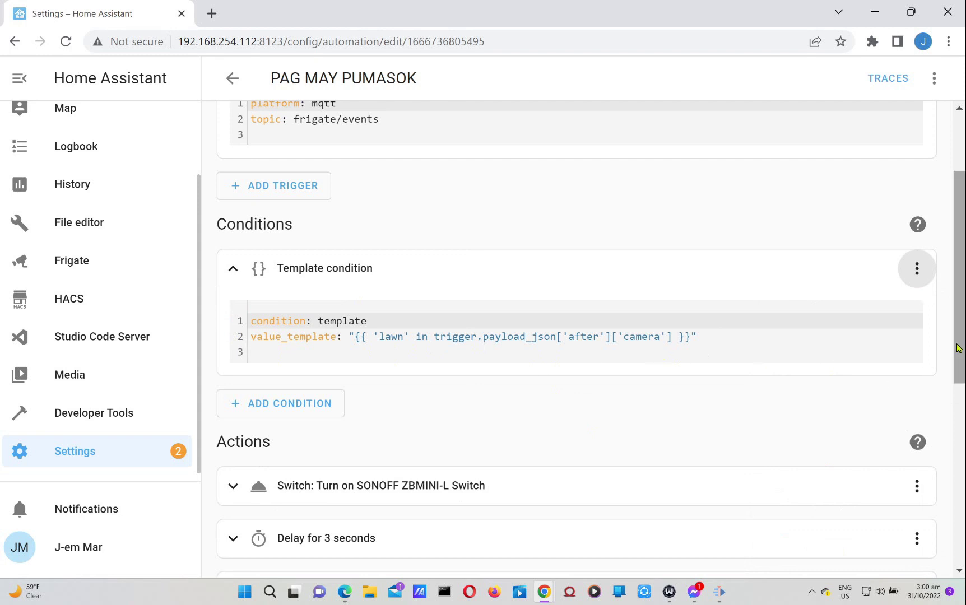
Step: Expand the first action, which turns on the SONOFF ZBMINI-L Switch, to view its service and target
drag(958, 350, 960, 442)
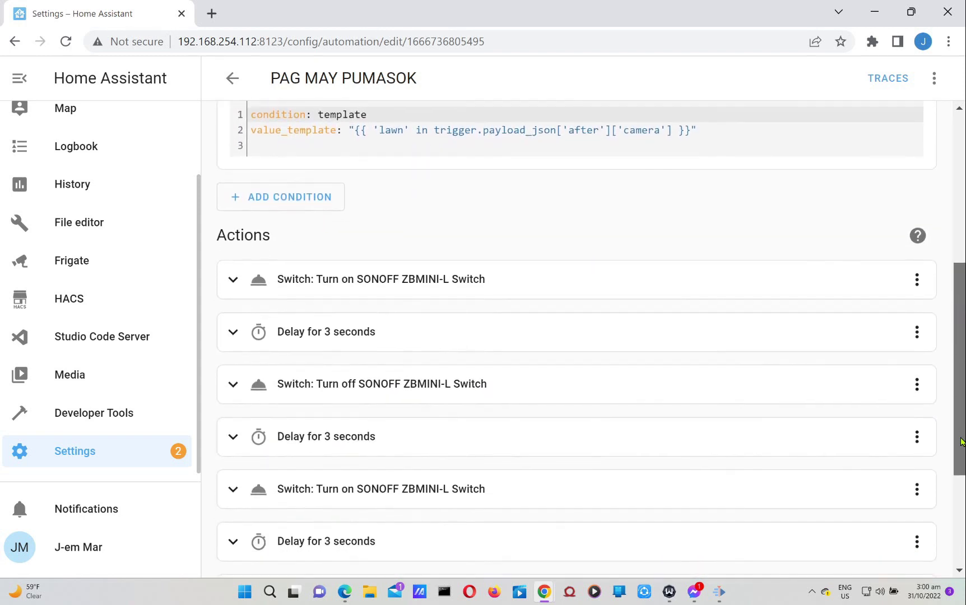
click(914, 288)
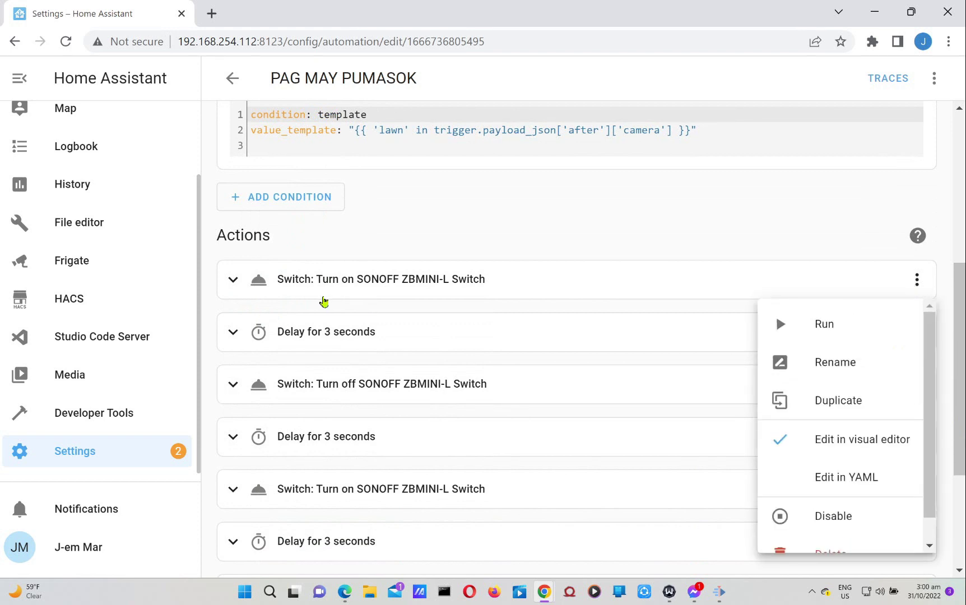
click(324, 301)
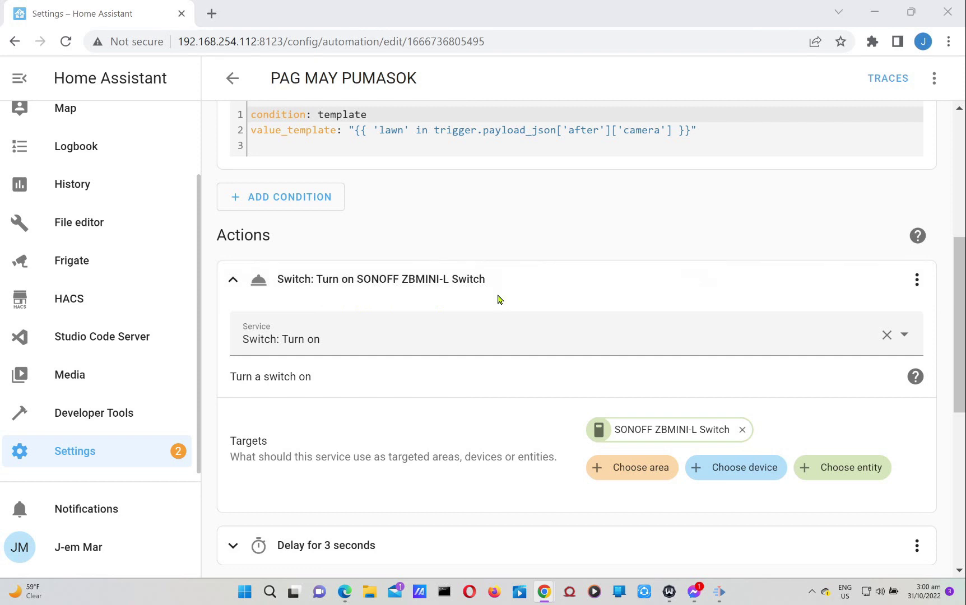
Step: Restore the automation editor window and arrange it beside the SONOFF entity states window
key(alt+Tab)
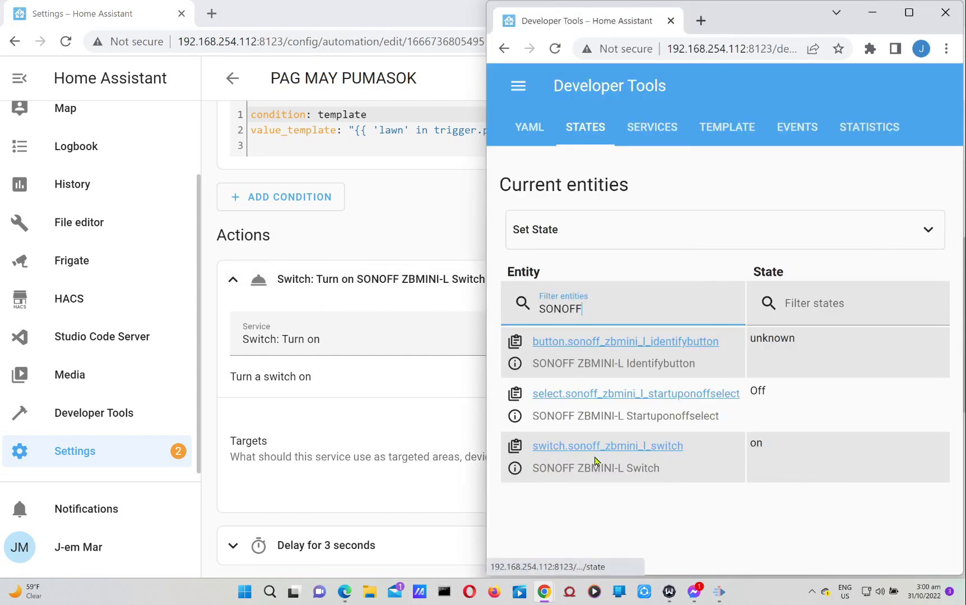
click(323, 9)
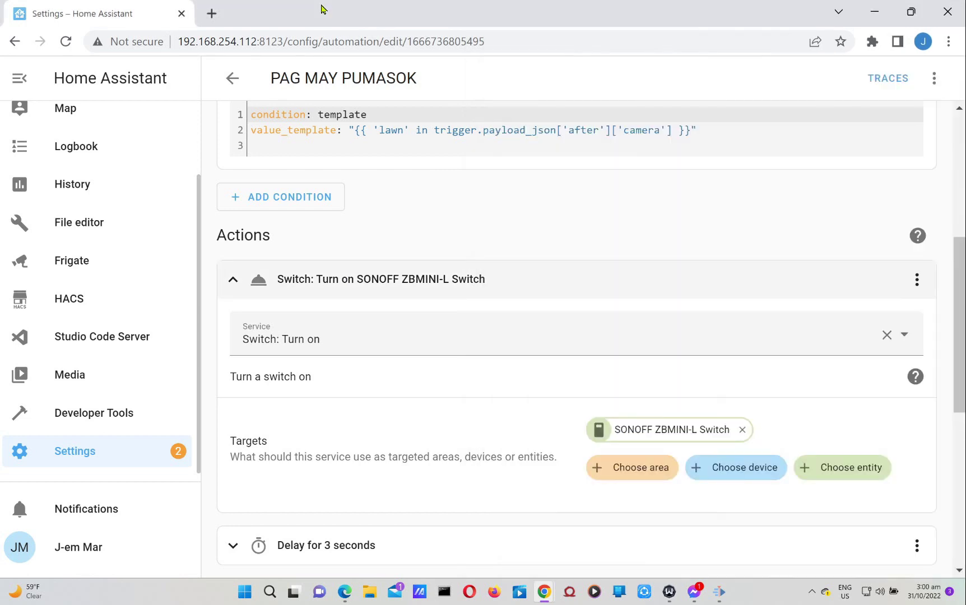
double_click(323, 9)
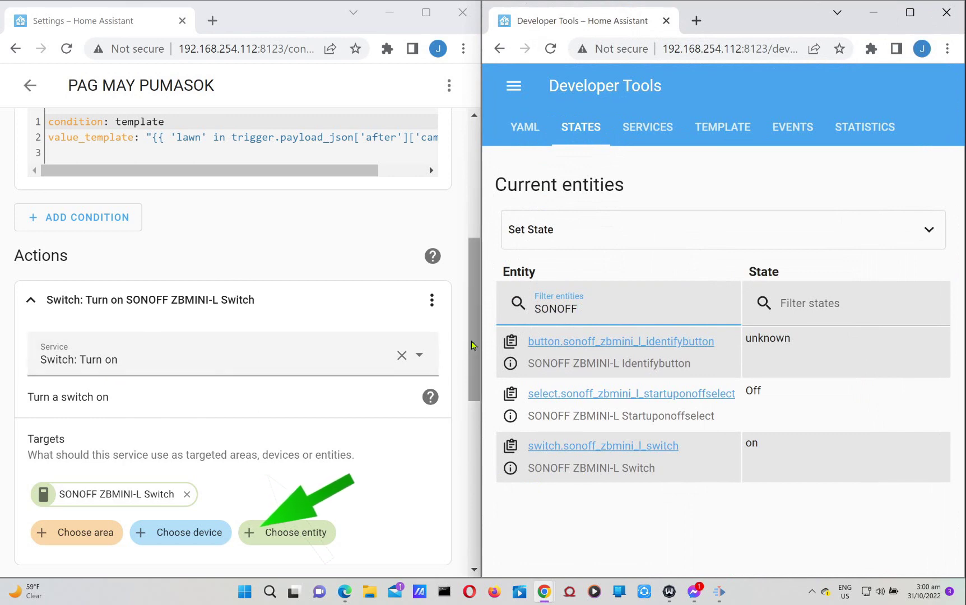
Step: Review the automation's on, delay and off actions through the last one, then return to the triggers
scroll(472, 345, down, 2)
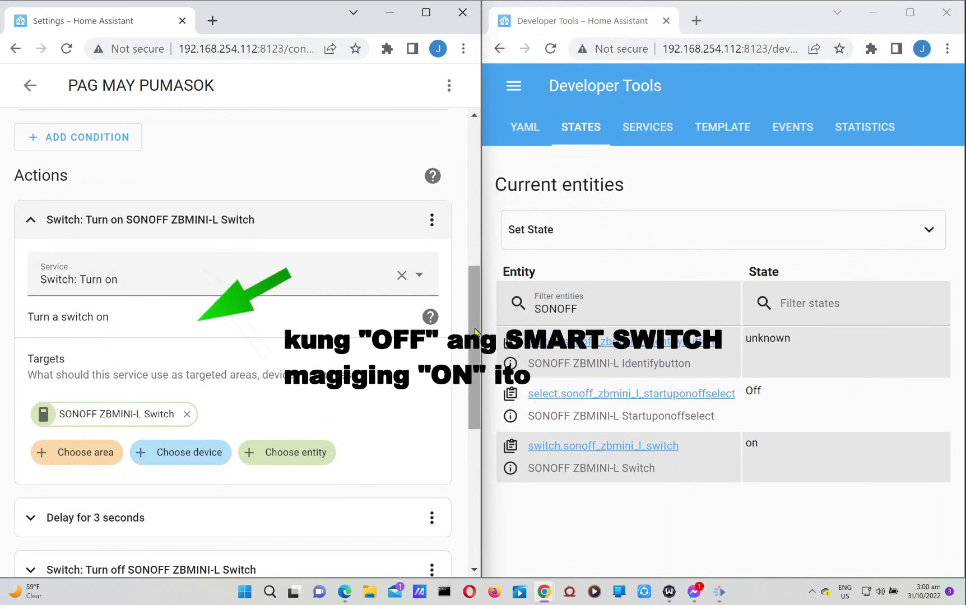
drag(475, 332, 480, 367)
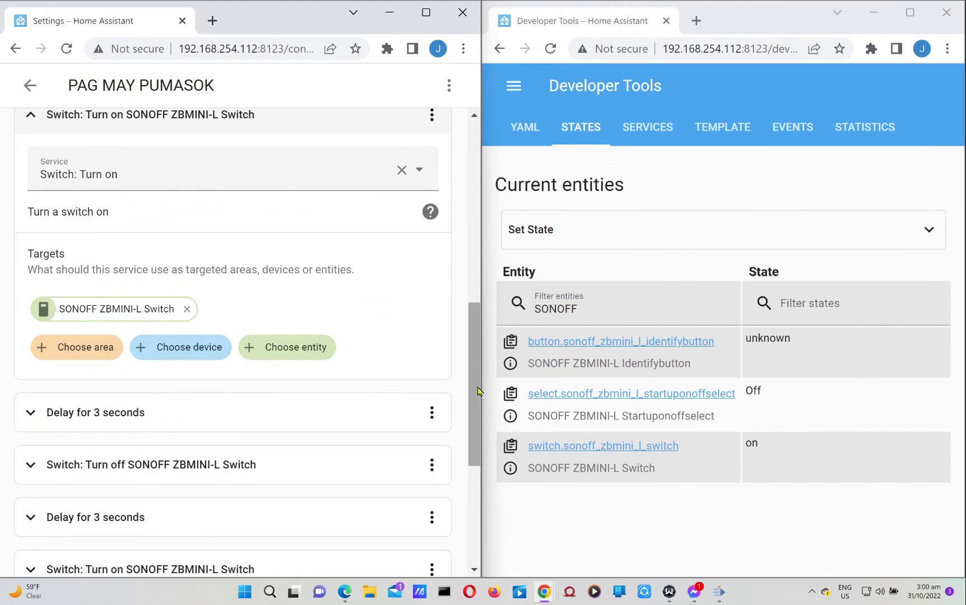
drag(480, 391, 479, 434)
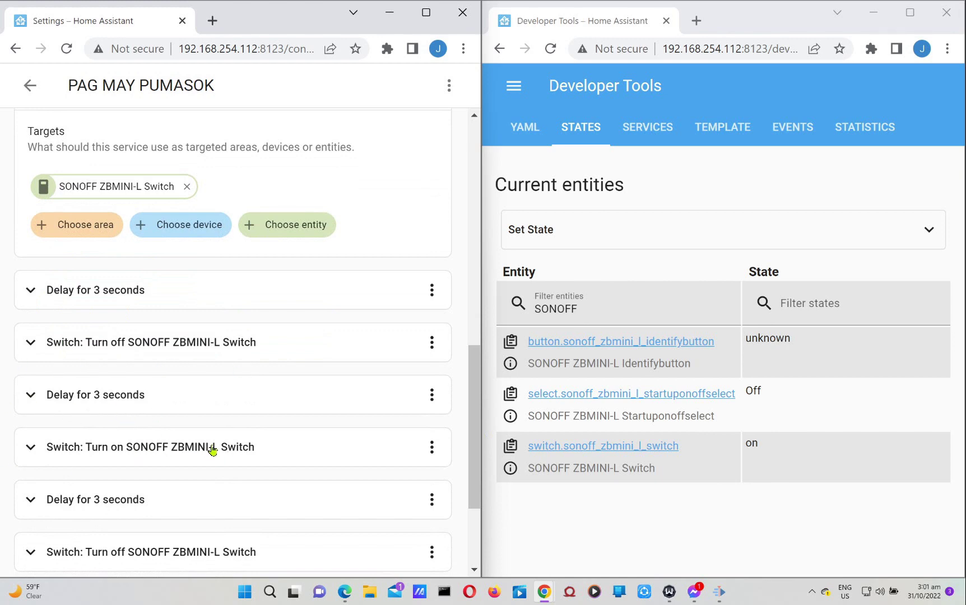
drag(473, 451, 471, 507)
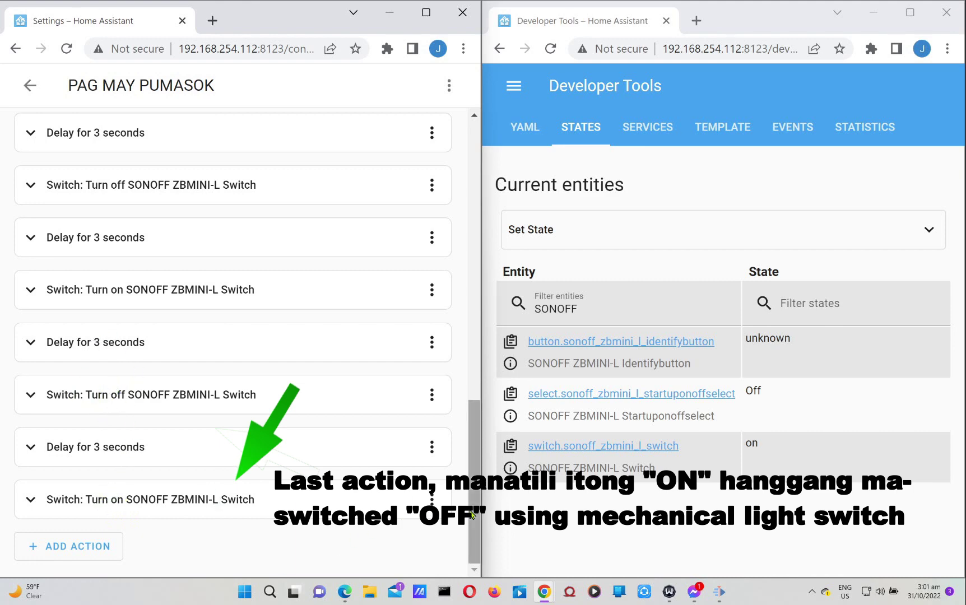
drag(474, 496, 477, 215)
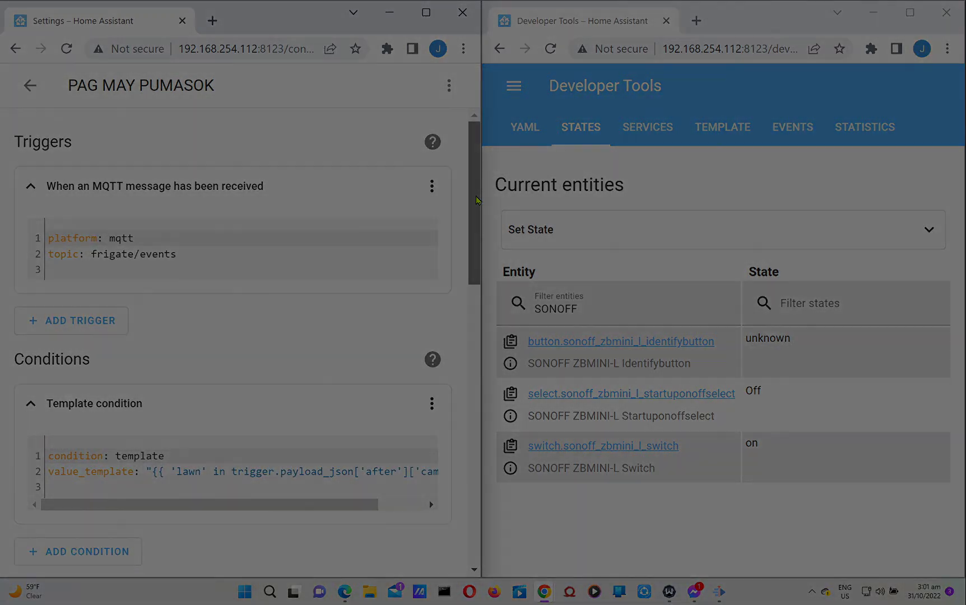